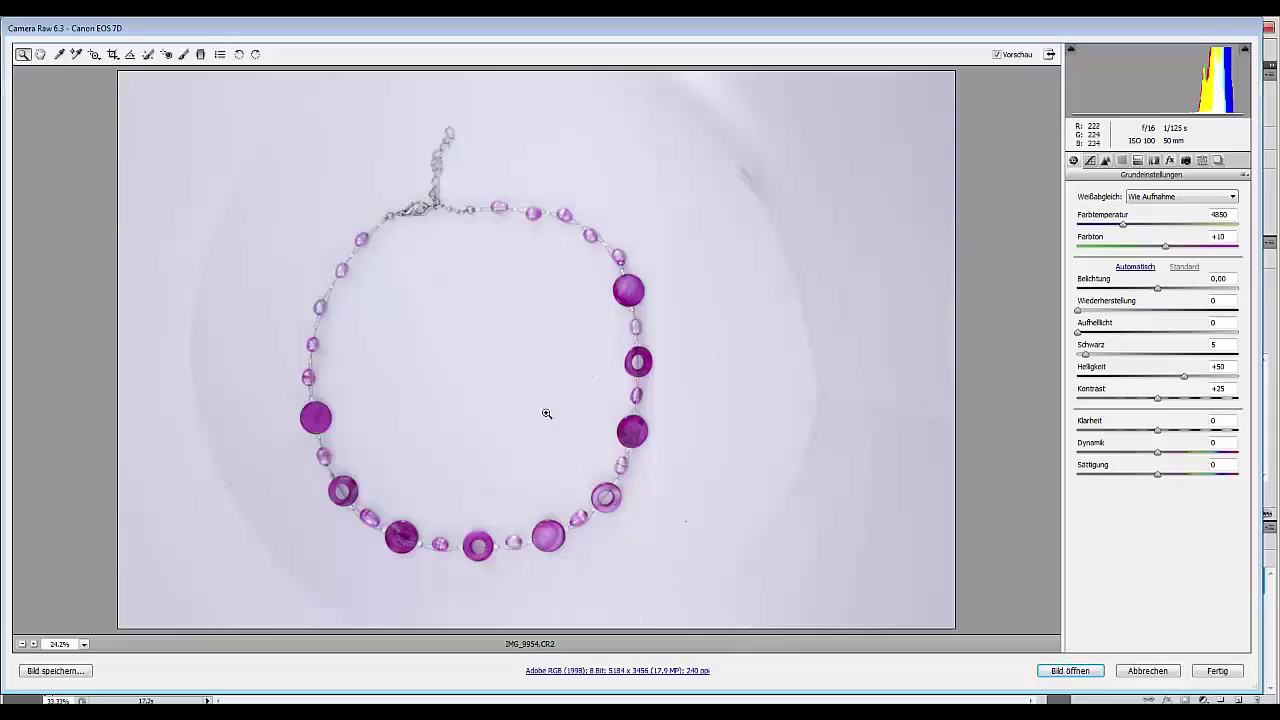
- Neutralise the white balance from the grey-white background near the clasp and set Schwarz to 54
left_click(59, 55)
left_click(383, 161)
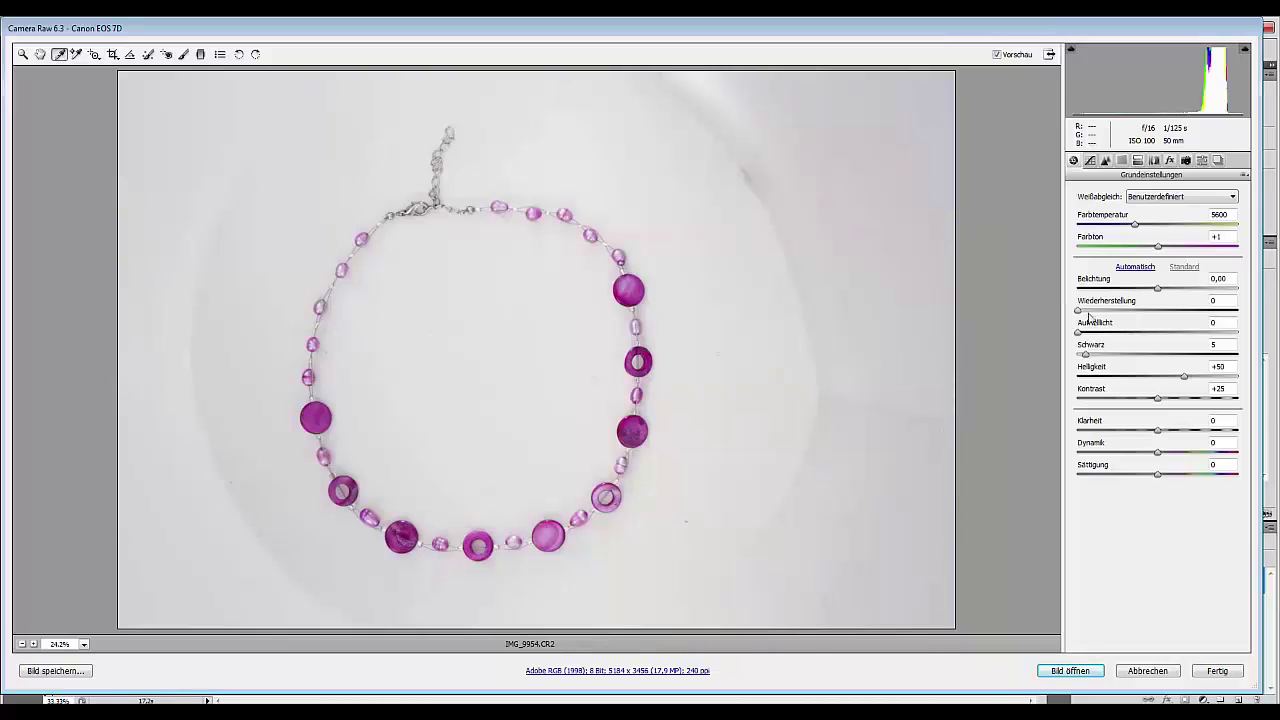
left_click_drag(1087, 357, 1170, 362)
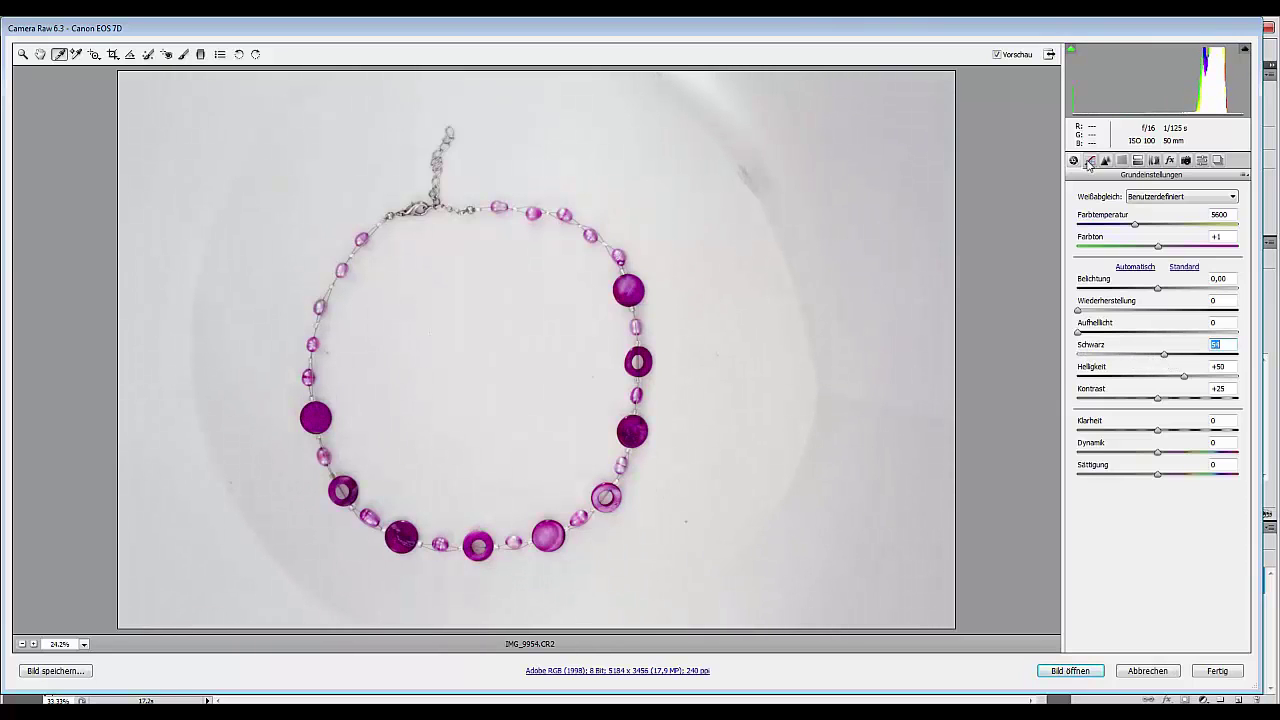
- Adjust the parametric tone curve by setting Lichter to +30 and lowering Tiefen to about -29
left_click(1089, 161)
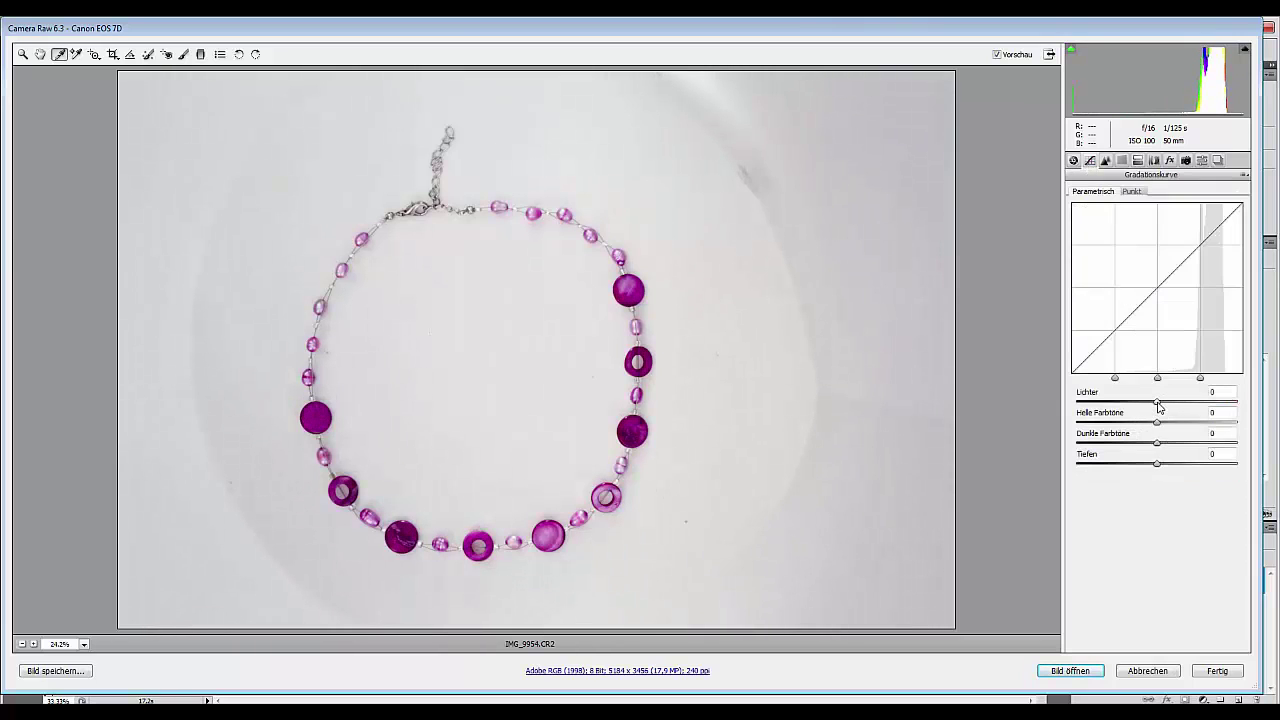
mouse_move(1158, 402)
left_mouse_down()
mouse_move(1199, 404)
mouse_move(1181, 404)
left_mouse_up()
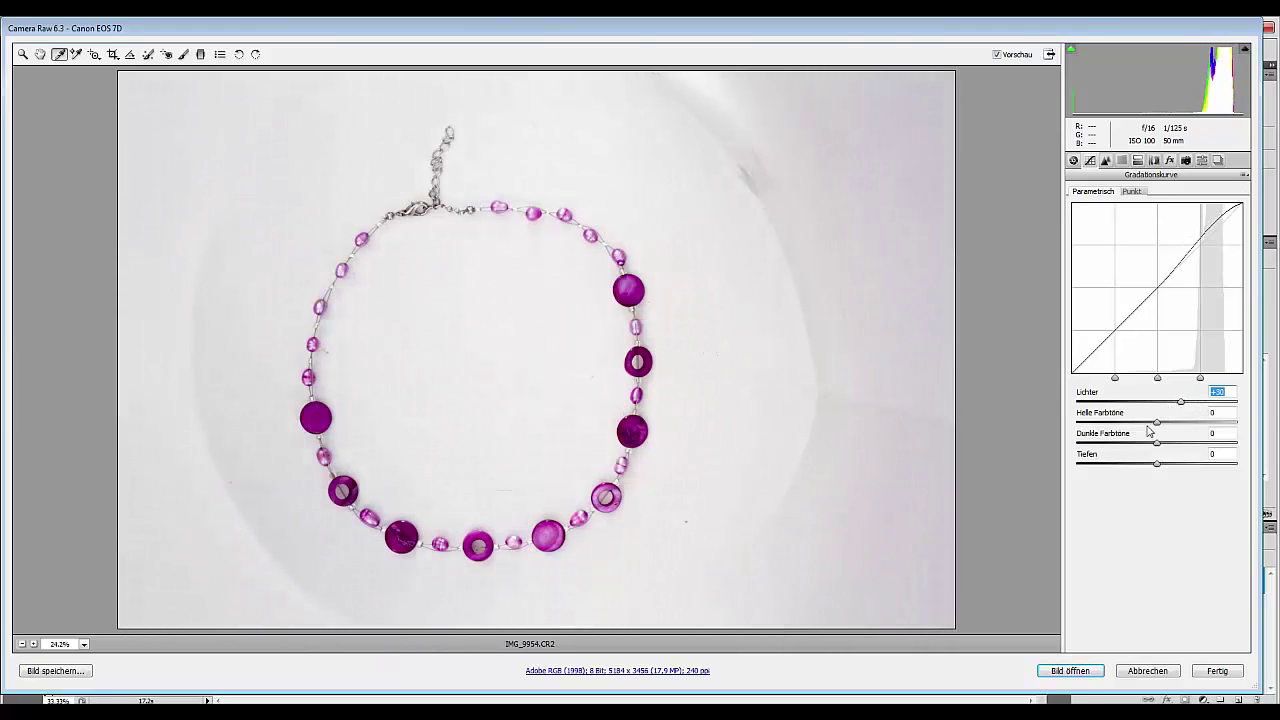
left_click_drag(1150, 468, 1135, 468)
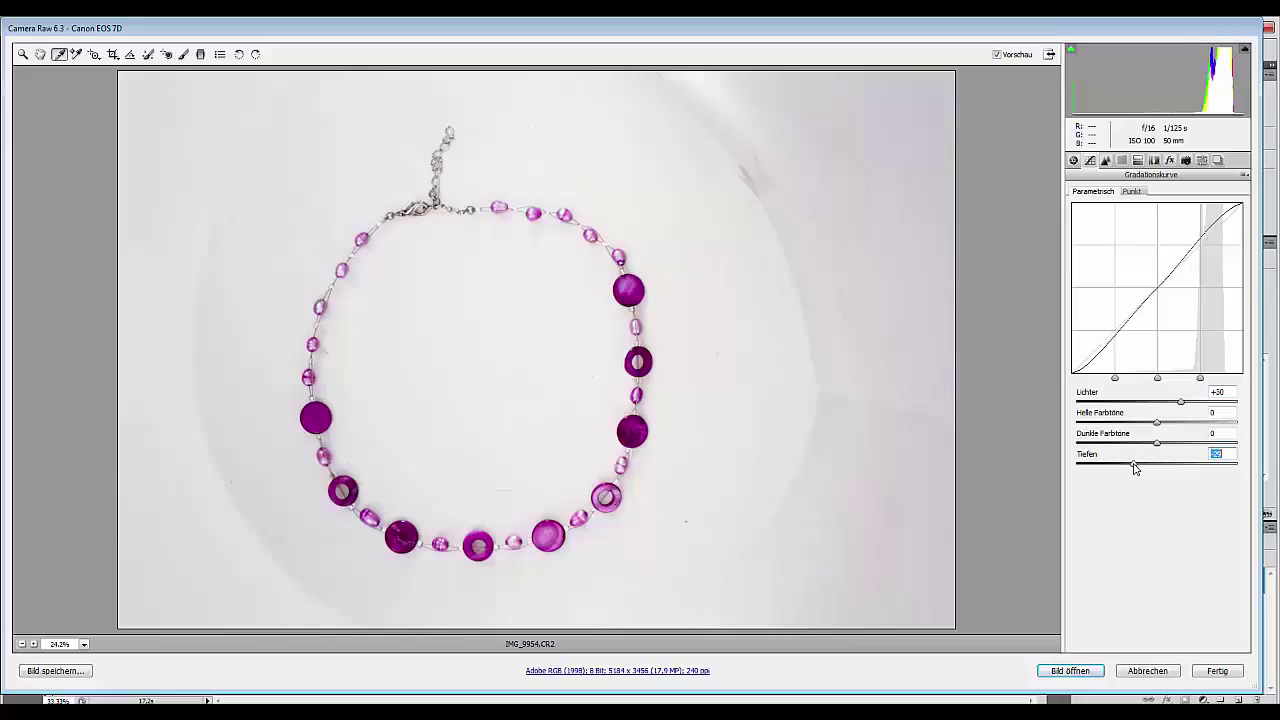
- Set Wiederherstellung to 17, Sättigung to +11, Dynamik to +10 and Klarheit to +26, raise Kontrast slightly, and open the developed image
left_click(1074, 161)
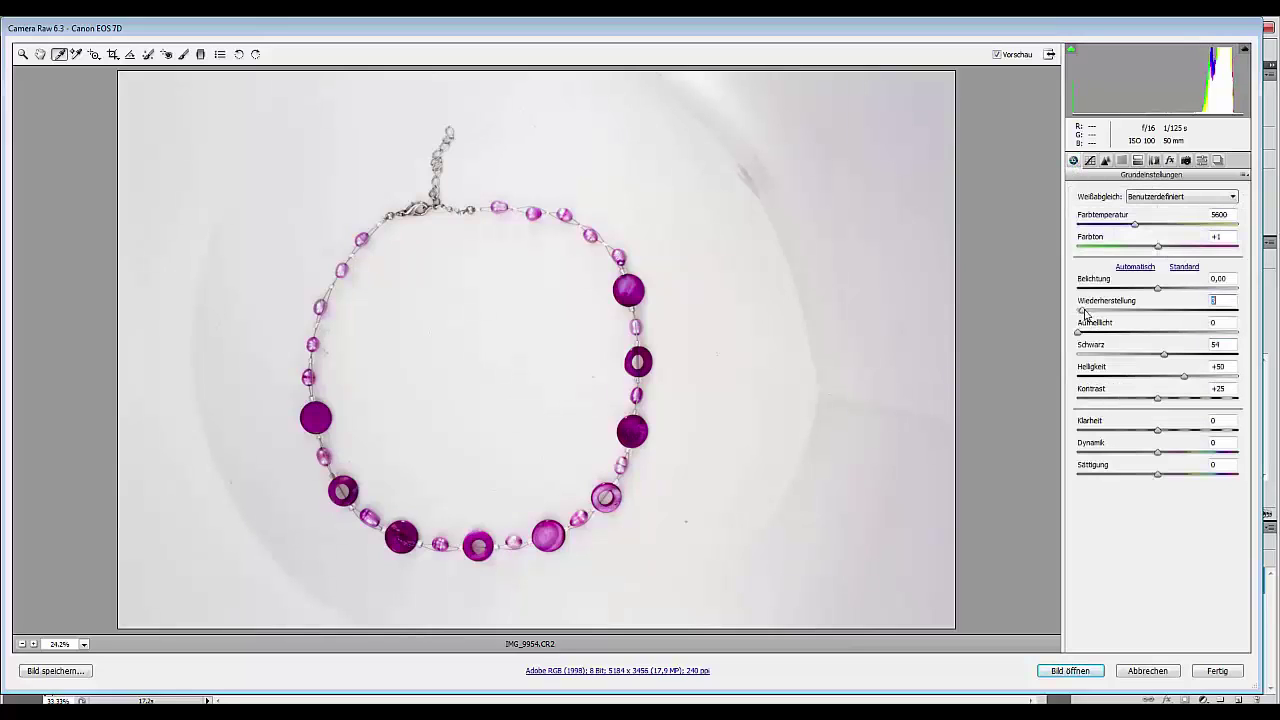
mouse_move(1085, 313)
left_mouse_down()
mouse_move(1131, 320)
mouse_move(1107, 321)
left_mouse_up()
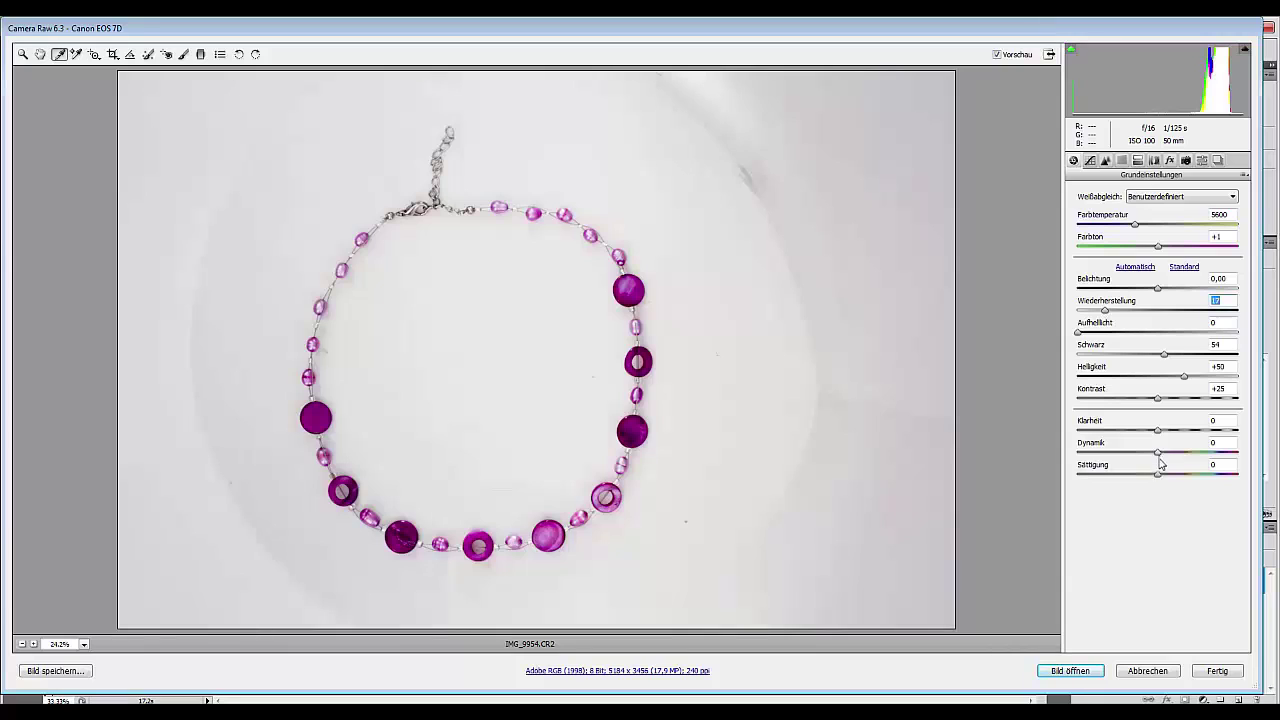
left_click_drag(1163, 481, 1168, 482)
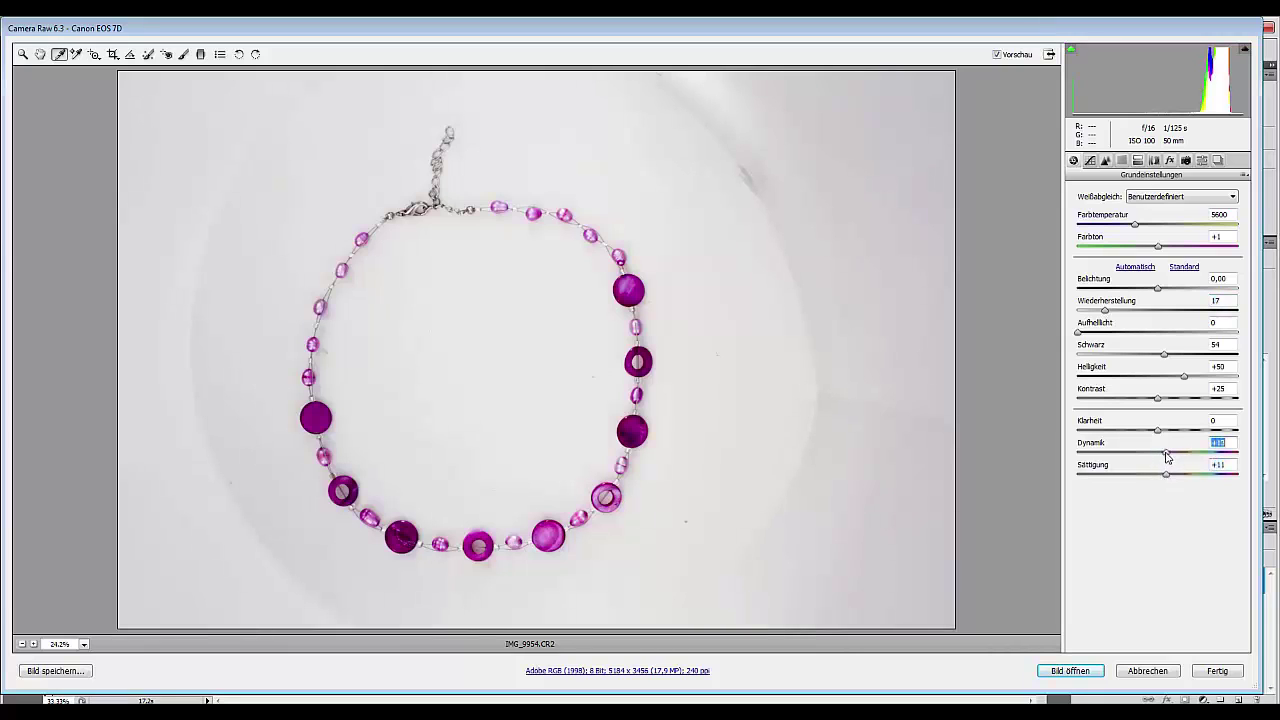
left_click_drag(1157, 433, 1169, 402)
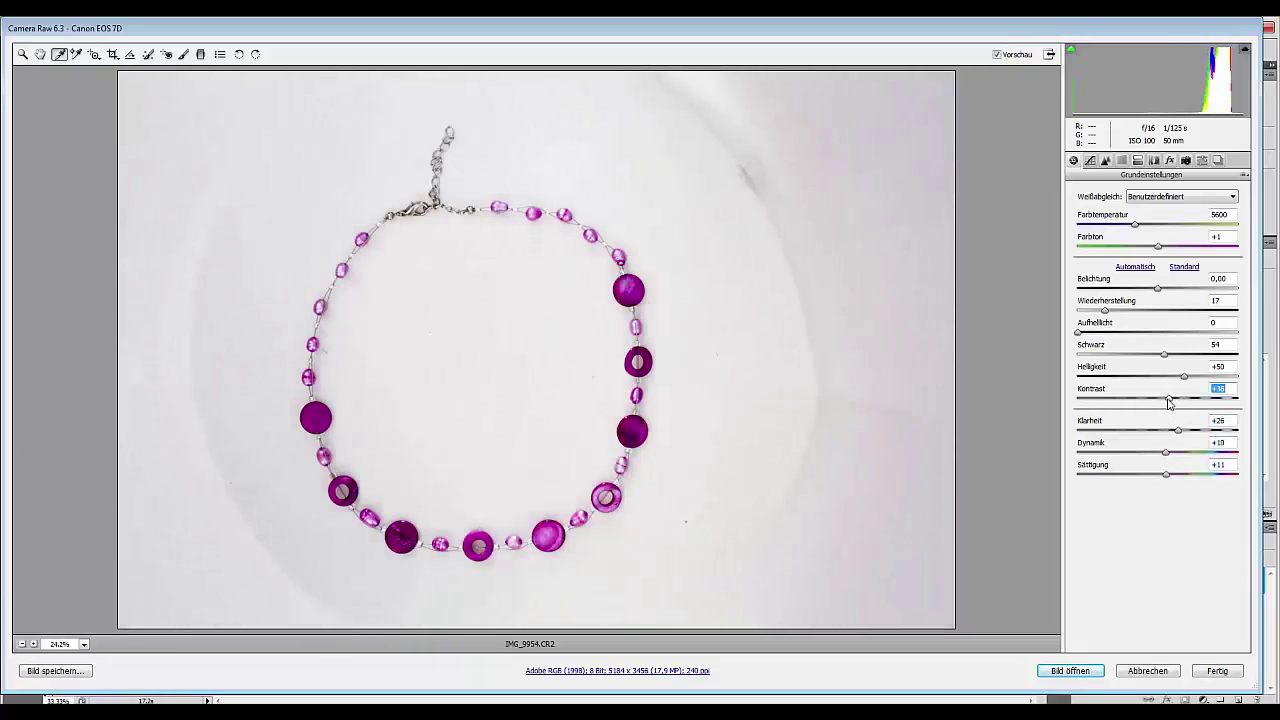
left_click(1075, 676)
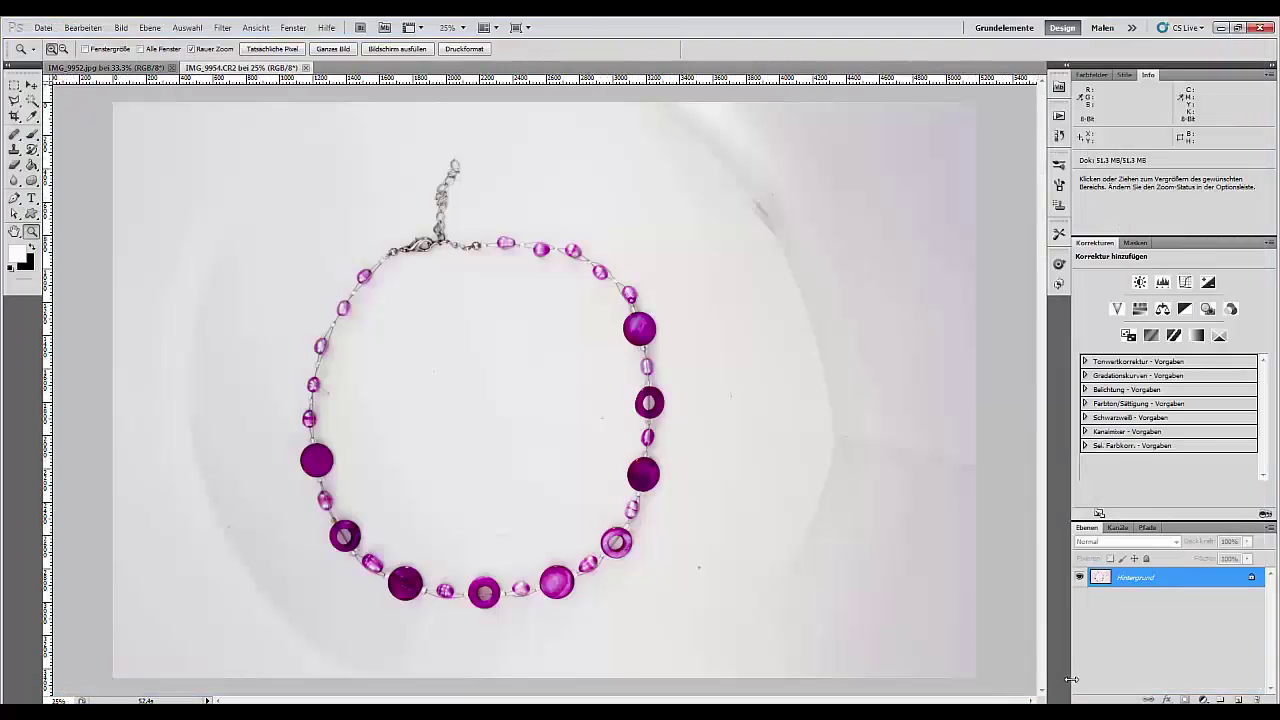
- Crop the photo to a square selection of about 2936 px around the whole necklace
left_click(15, 85)
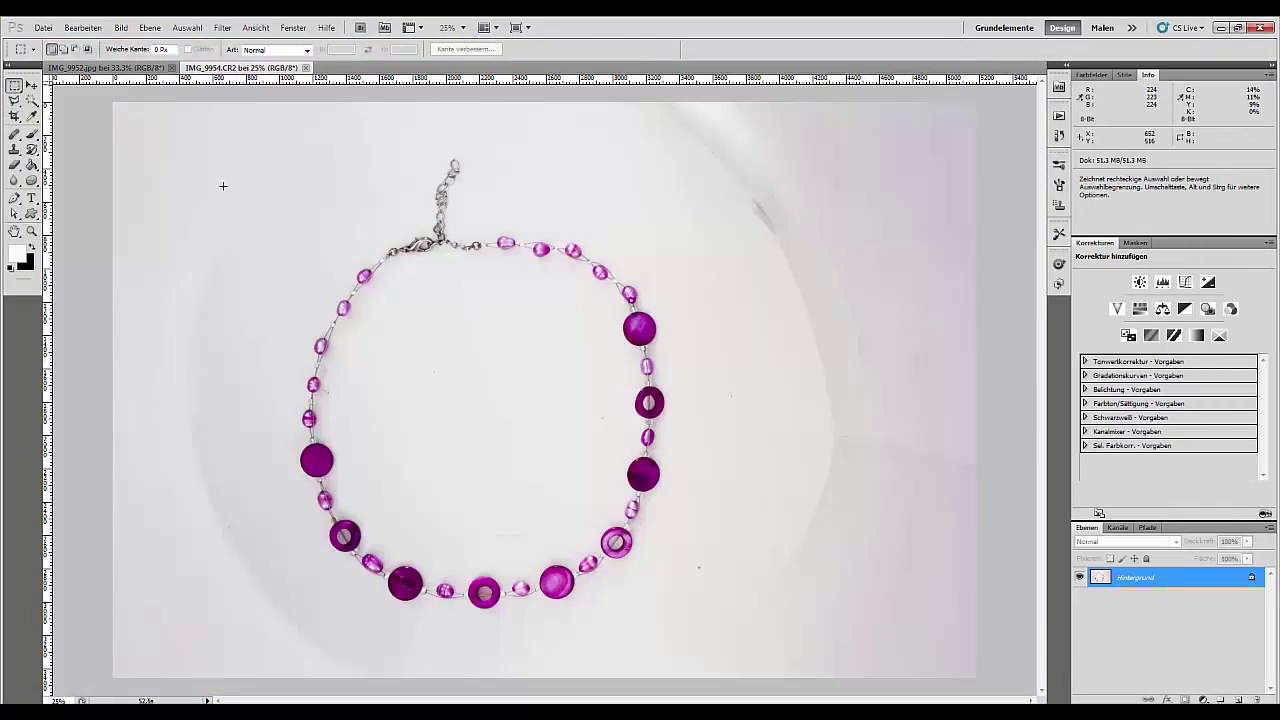
left_click_drag(278, 165, 729, 640)
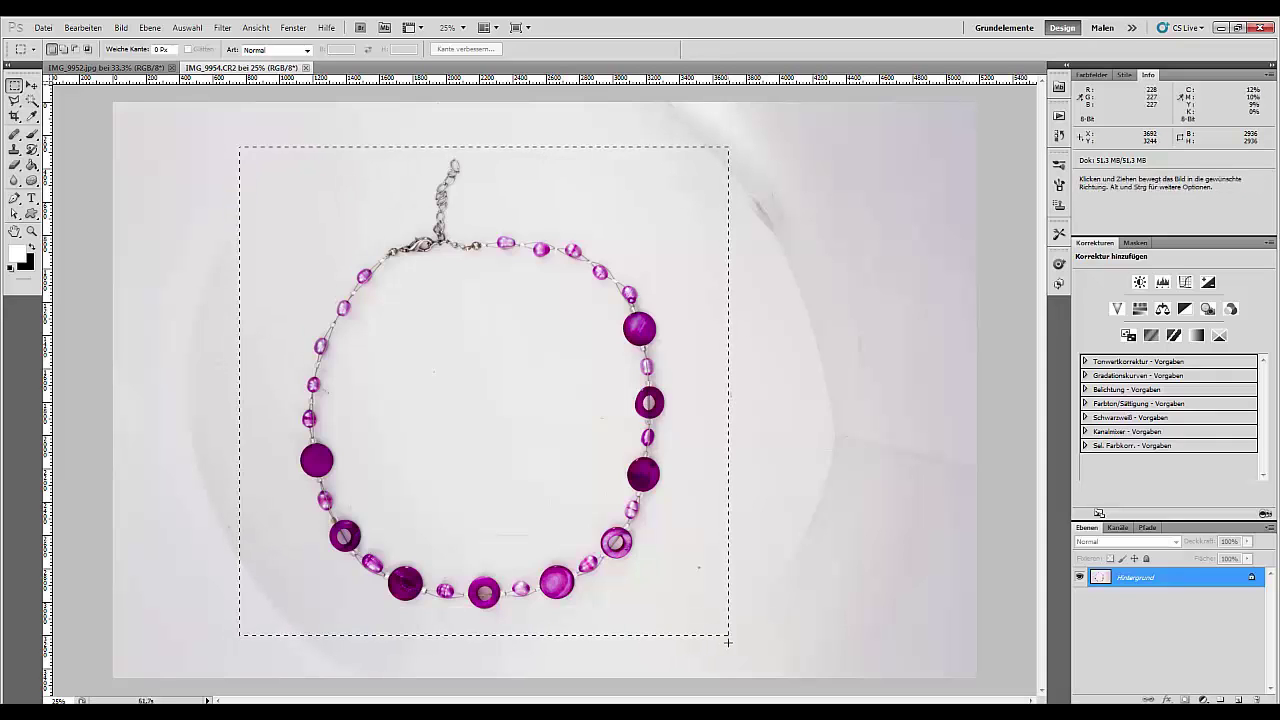
left_click(120, 27)
left_click(148, 161)
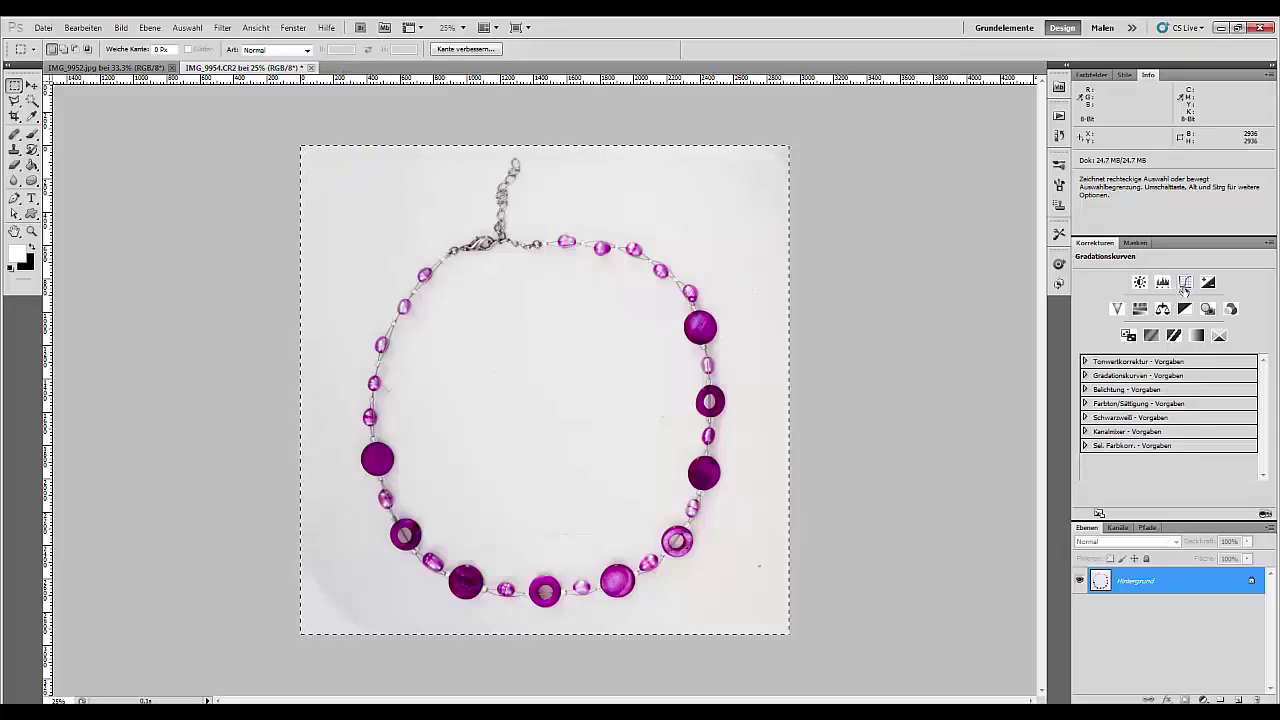
- Add a Curves adjustment layer and sample its white point from several background spots, ending with the area inside the necklace
left_click(1184, 283)
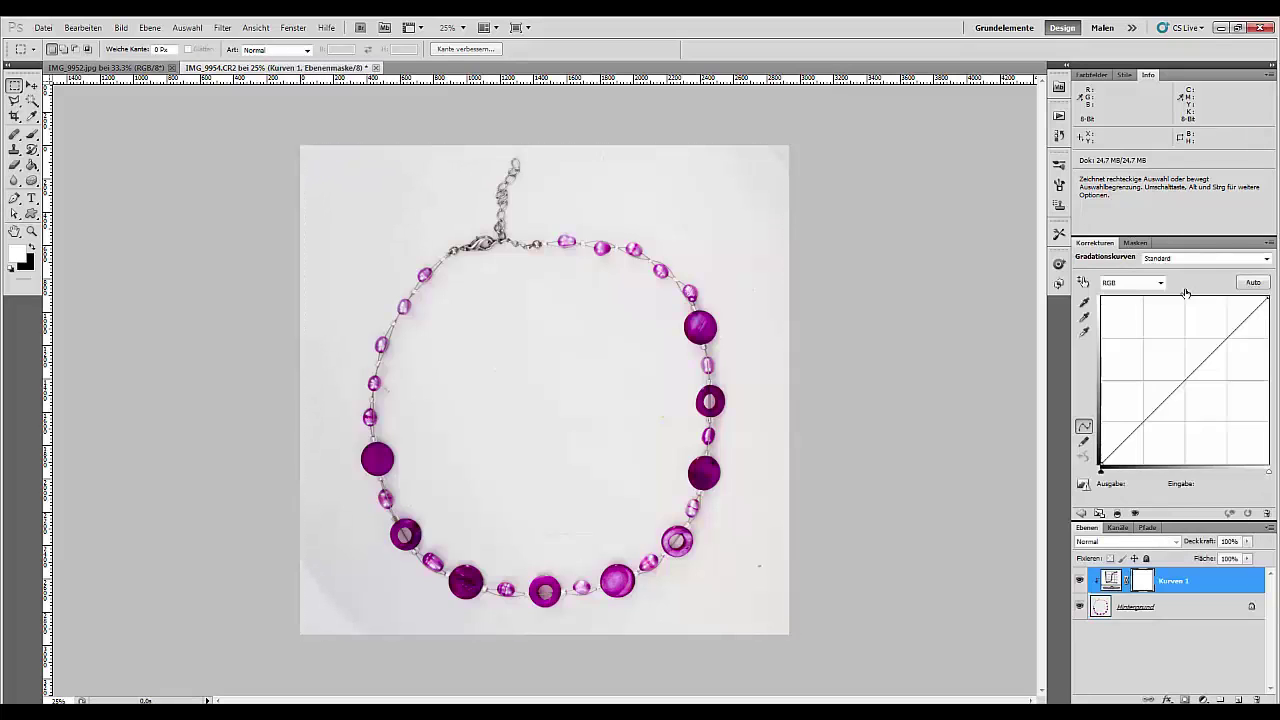
left_click(1085, 335)
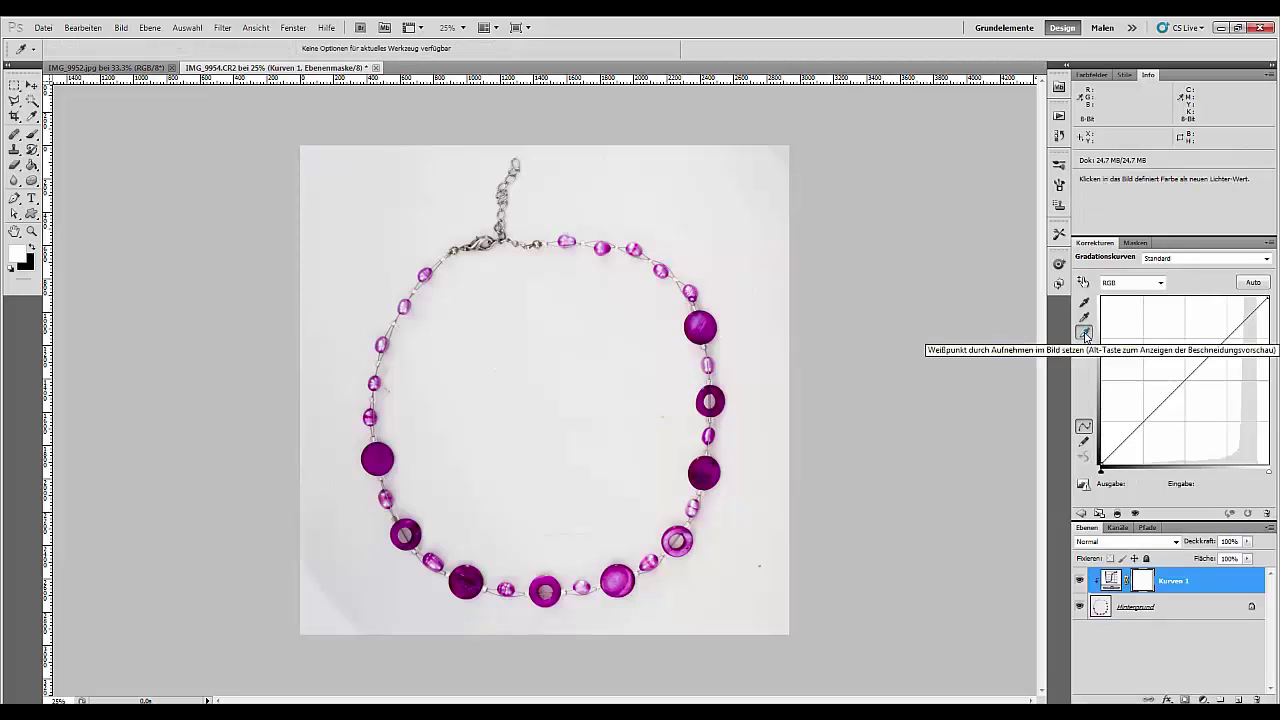
left_click(733, 222)
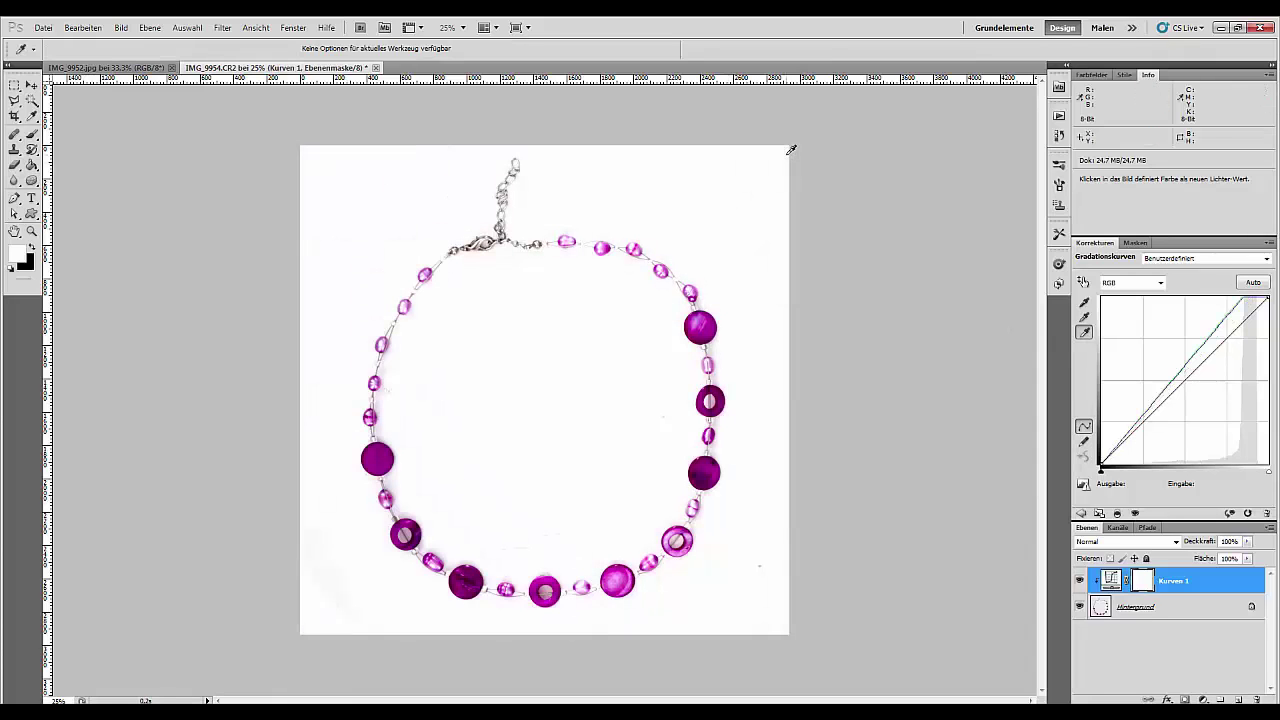
left_click(299, 490)
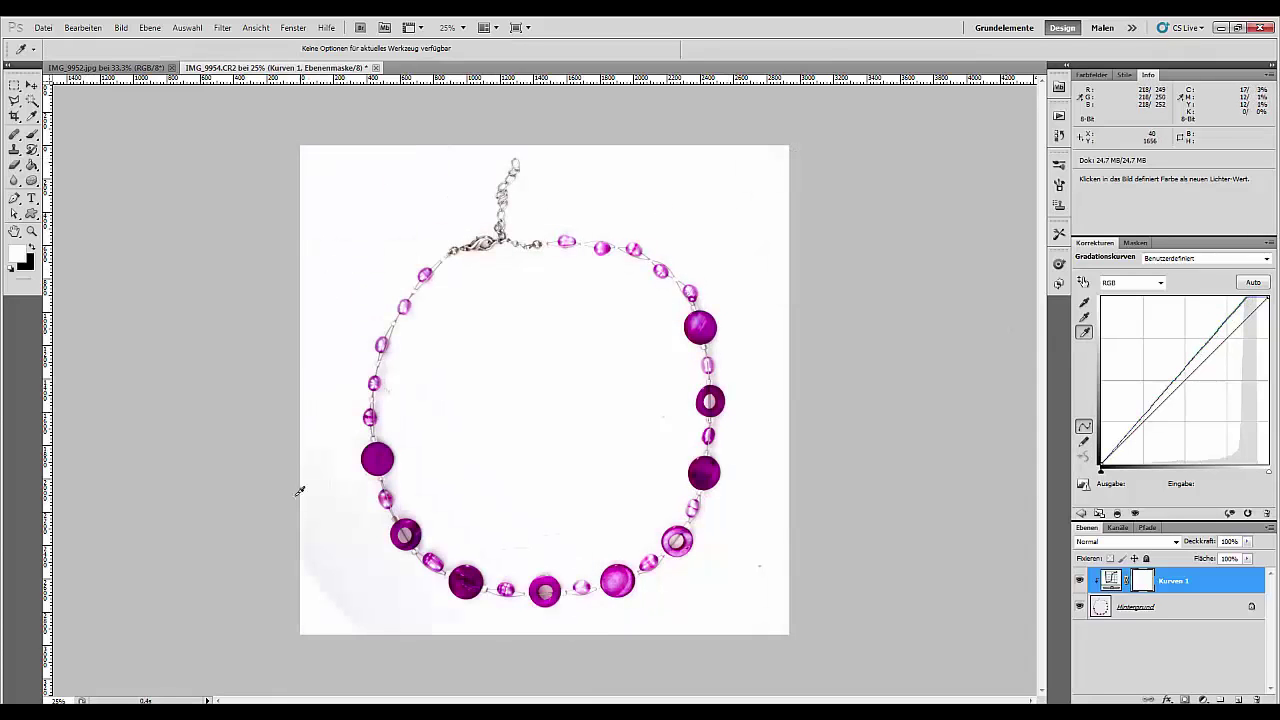
left_click(334, 552)
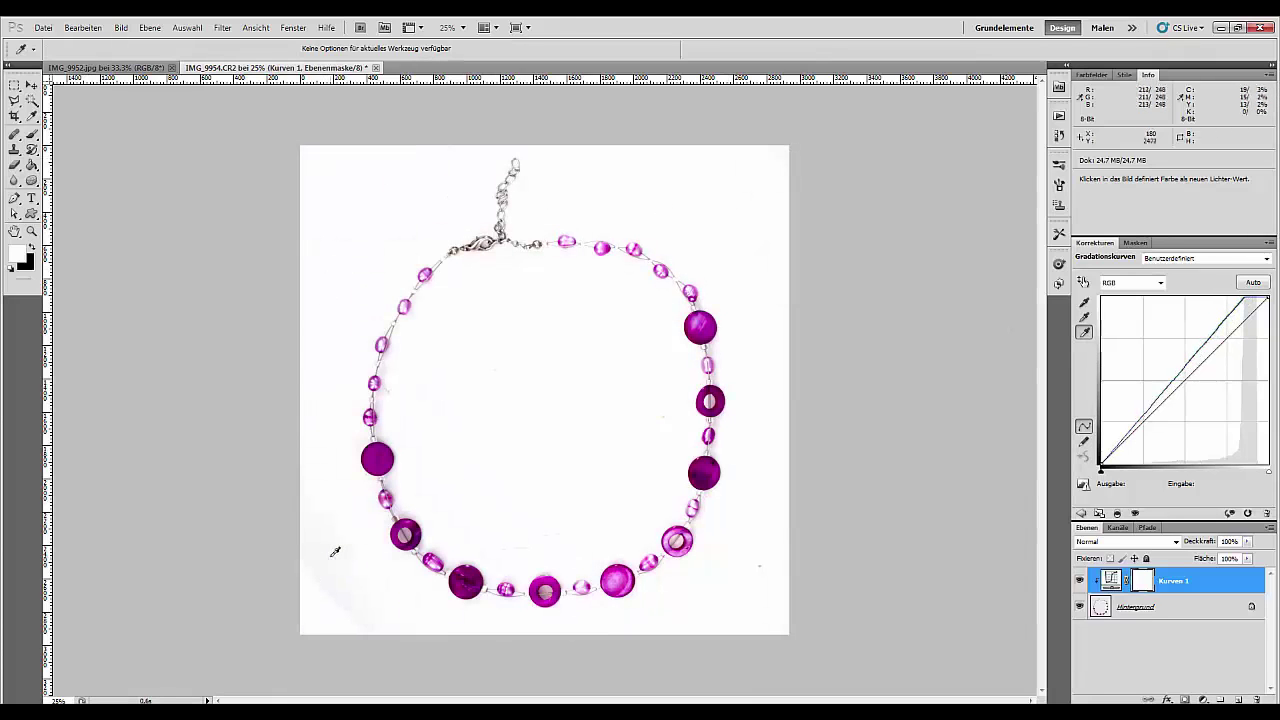
left_click(727, 196)
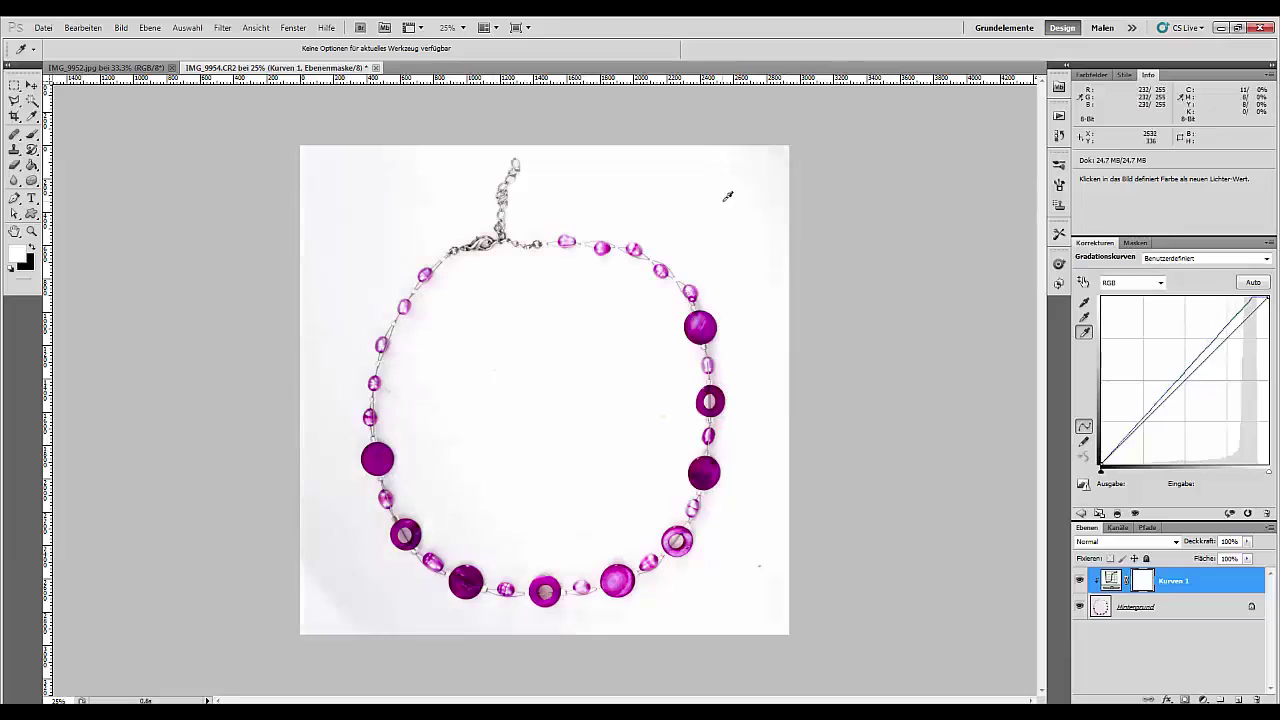
left_click(540, 360)
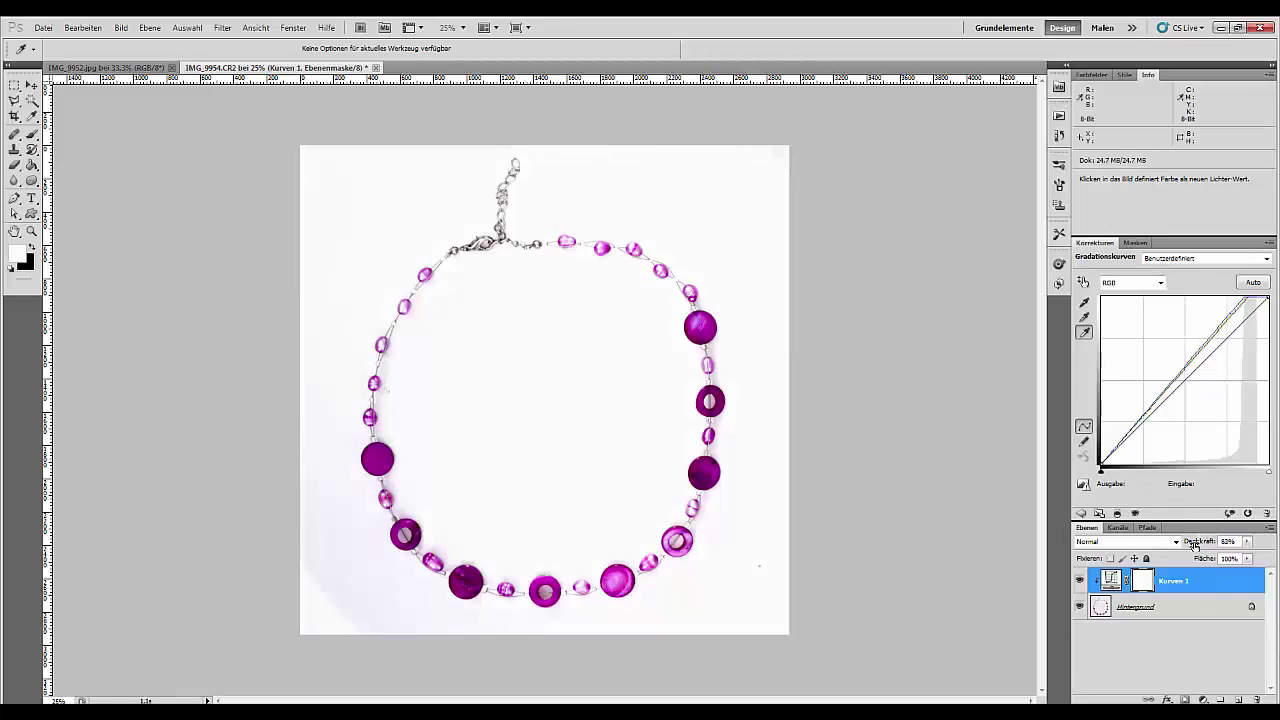
- Reduce the Curves layer's opacity to 80% and merge it into the background layer
left_click(1177, 587)
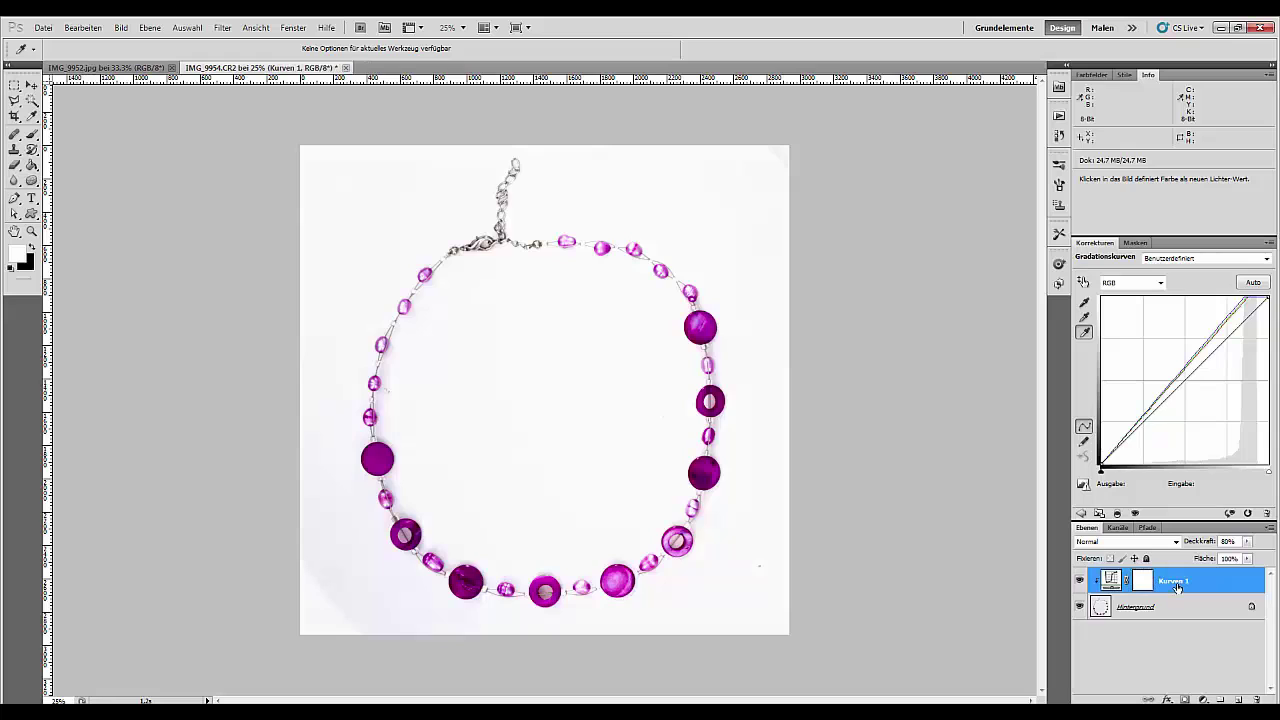
key("Delete")
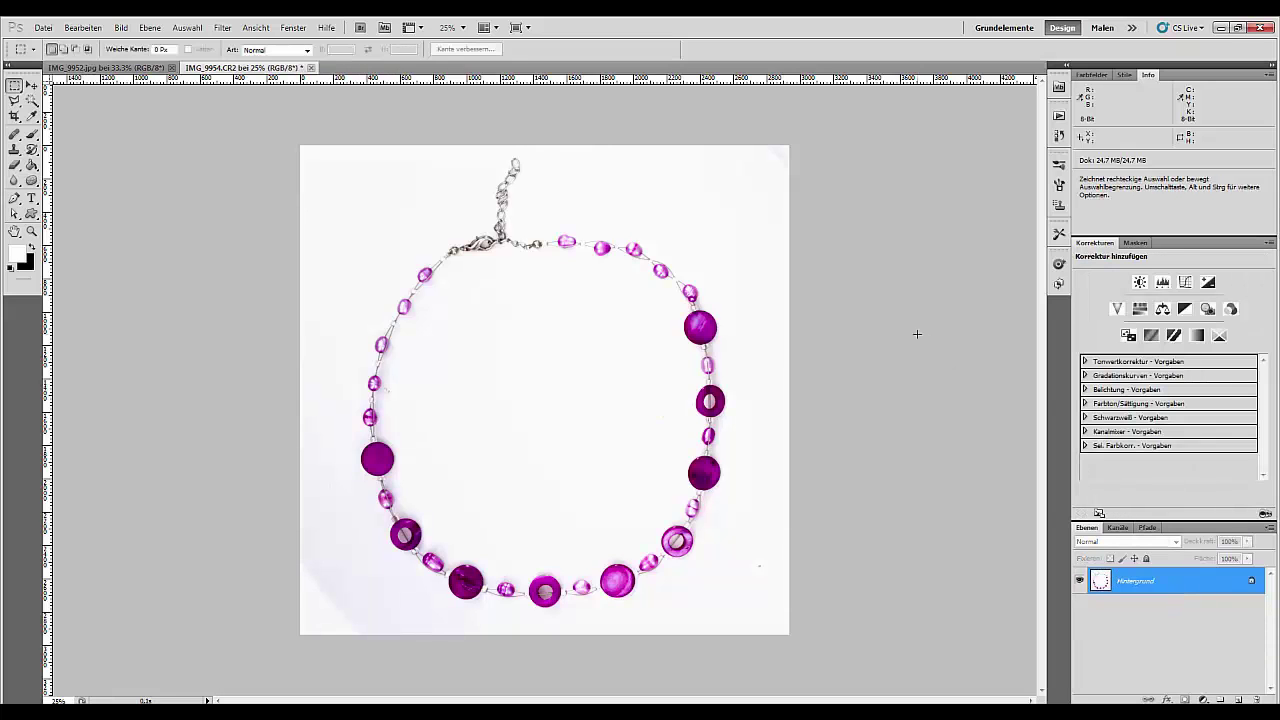
- Turn the area around the canvas white and paint the background around and inside the necklace white with a soft 504 px brush
right_click(916, 334)
left_click(969, 373)
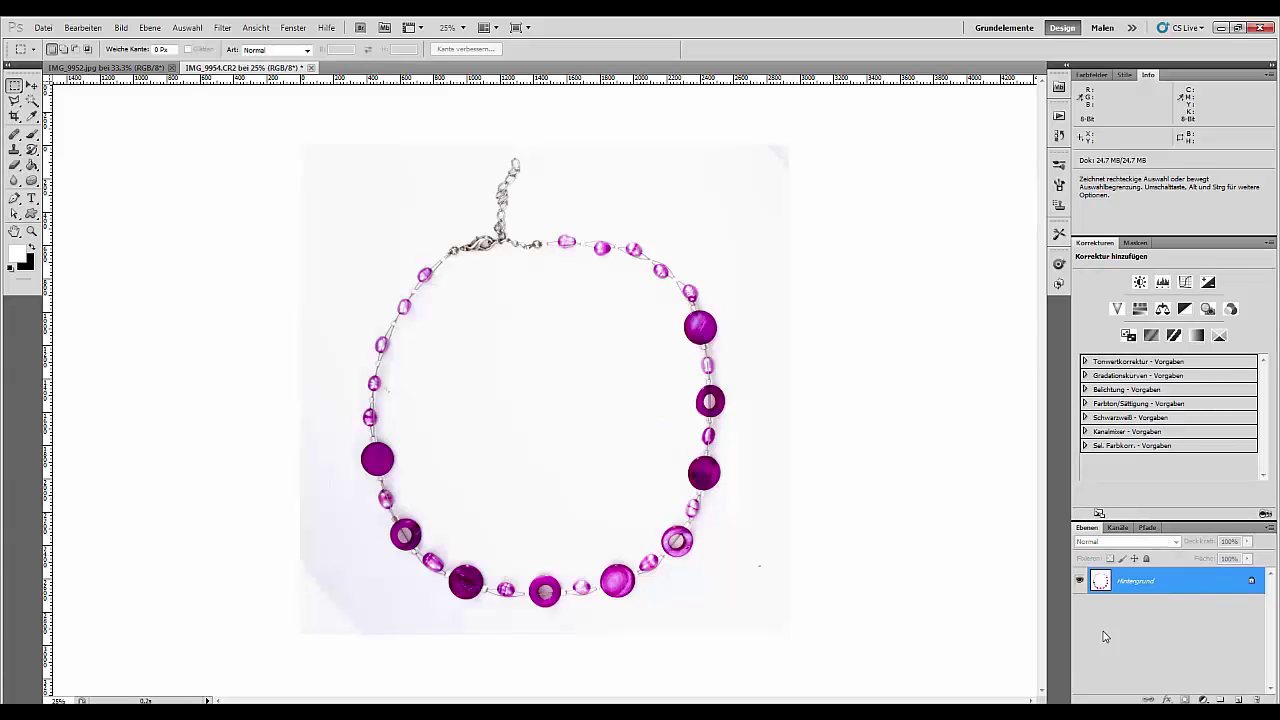
left_click(31, 133)
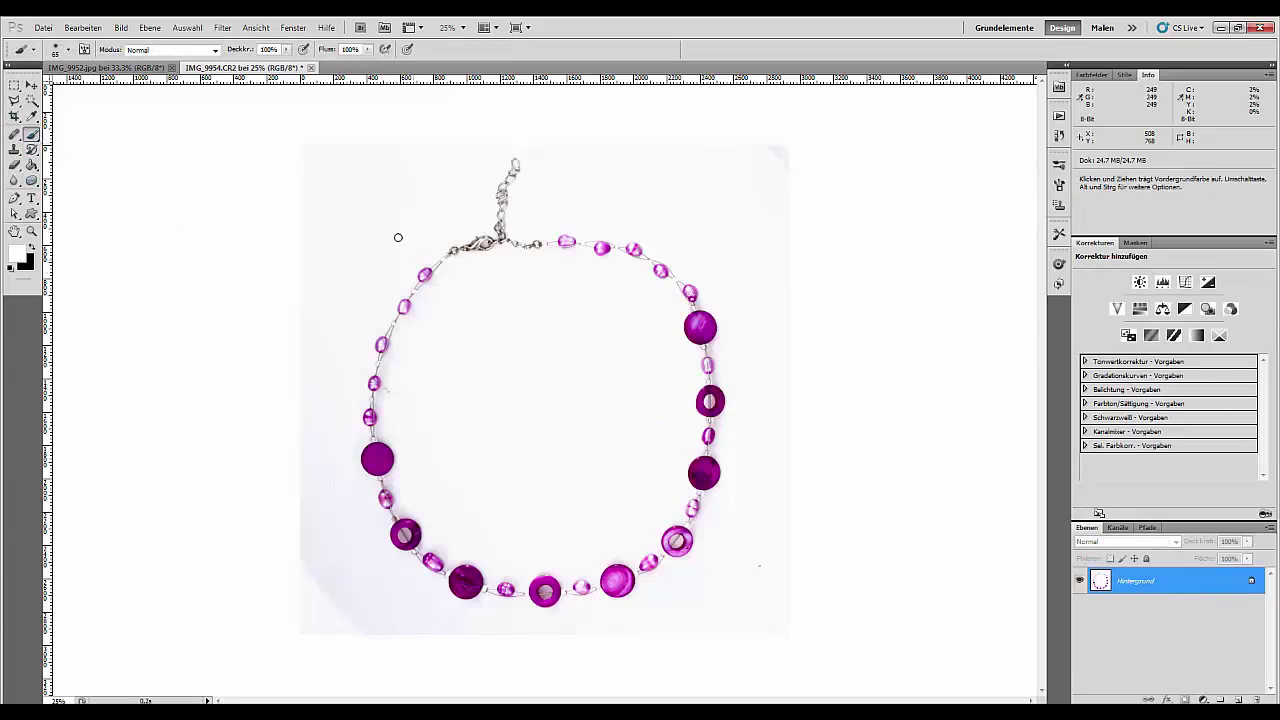
right_click(430, 240)
mouse_move(498, 268)
left_mouse_down()
mouse_move(556, 264)
mouse_move(563, 220)
left_mouse_up()
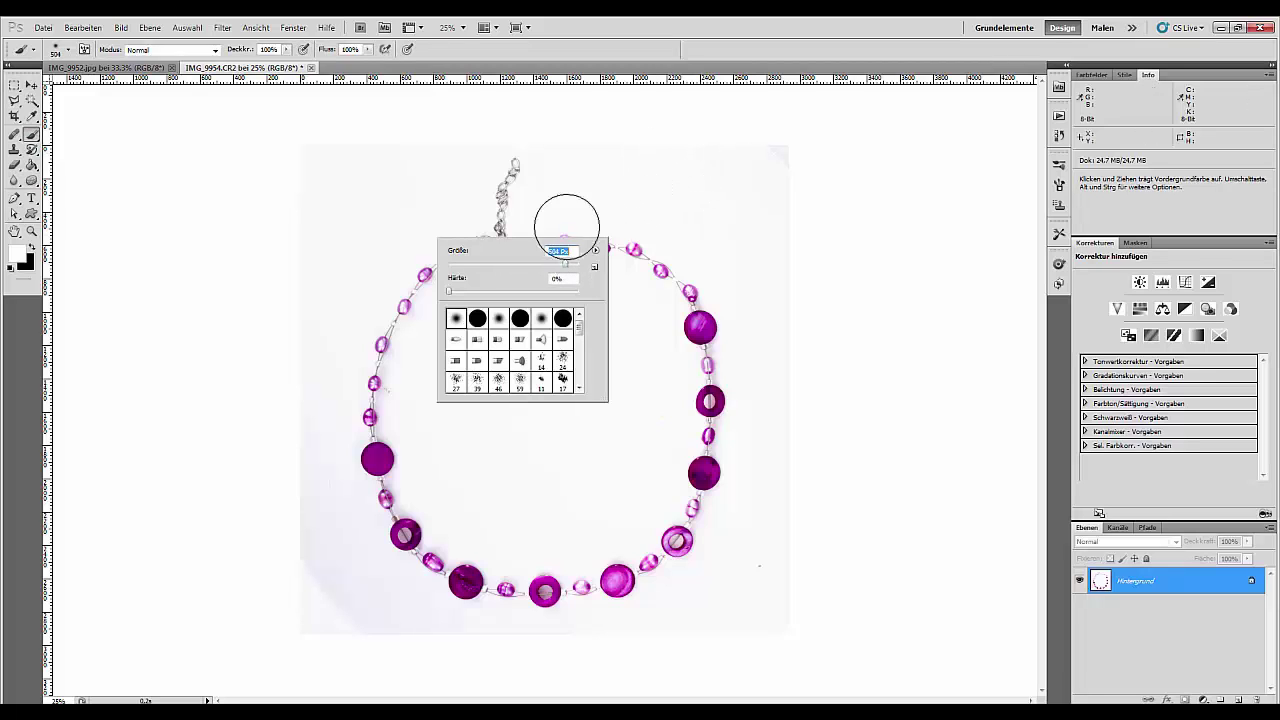
key("Return")
mouse_move(715, 213)
left_mouse_down()
mouse_move(802, 464)
mouse_move(789, 453)
mouse_move(770, 529)
mouse_move(683, 661)
mouse_move(809, 601)
mouse_move(549, 670)
mouse_move(414, 657)
mouse_move(418, 646)
mouse_move(317, 548)
mouse_move(346, 552)
mouse_move(297, 409)
mouse_move(306, 418)
mouse_move(329, 282)
mouse_move(390, 195)
mouse_move(433, 174)
mouse_move(302, 170)
left_mouse_up()
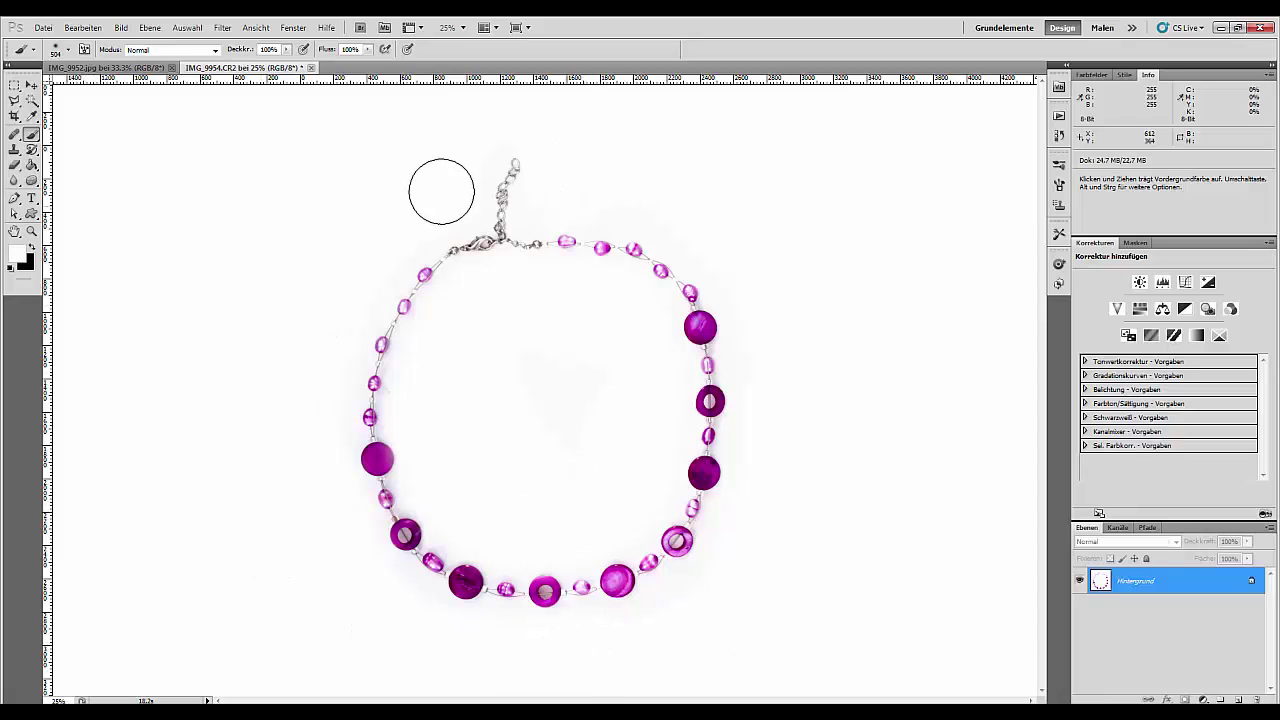
- Desaturate the metal clasp and extension chain with the Sponge tool in Sättigung verringern mode
key("ctrl+plus")
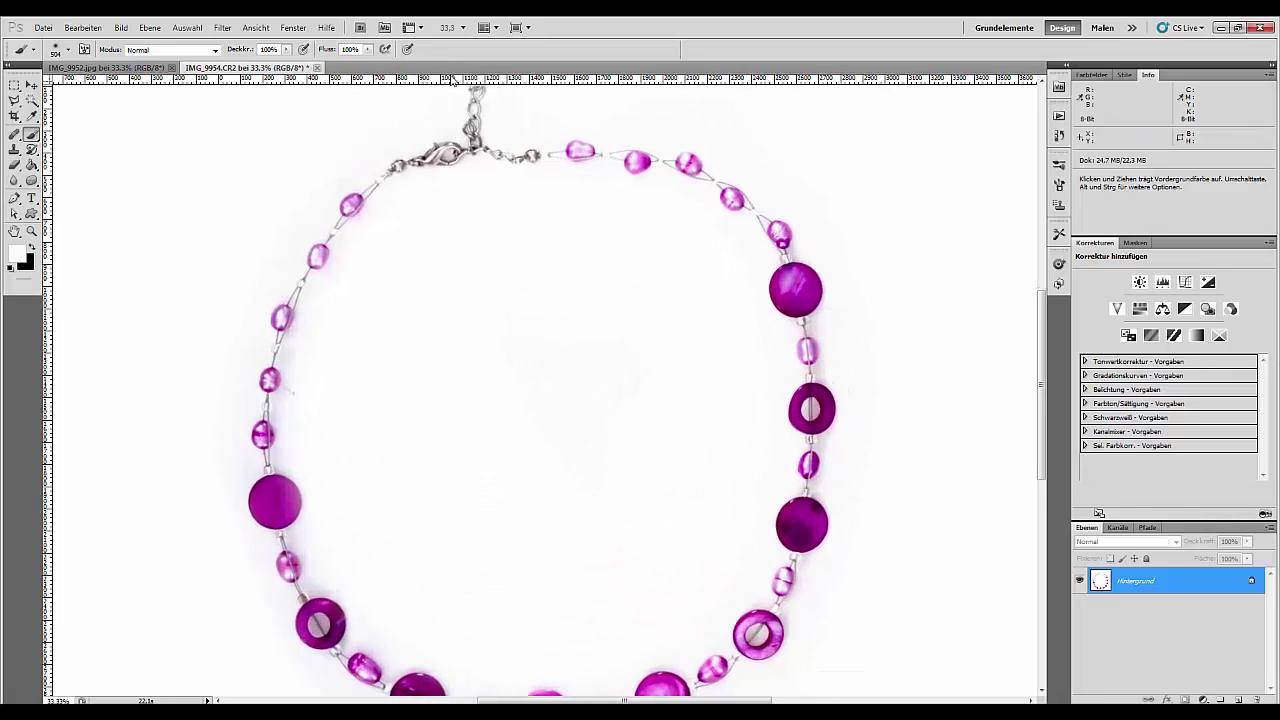
scroll(517, 377, "up", 5)
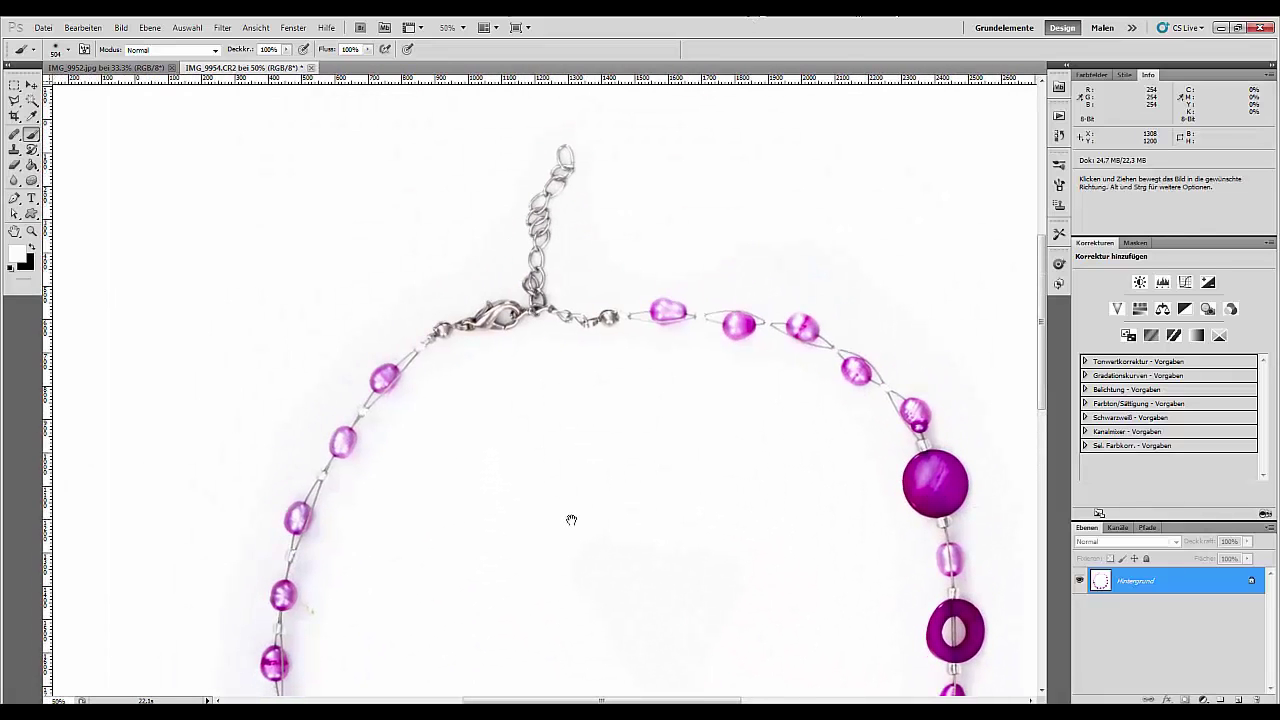
key("ctrl+plus")
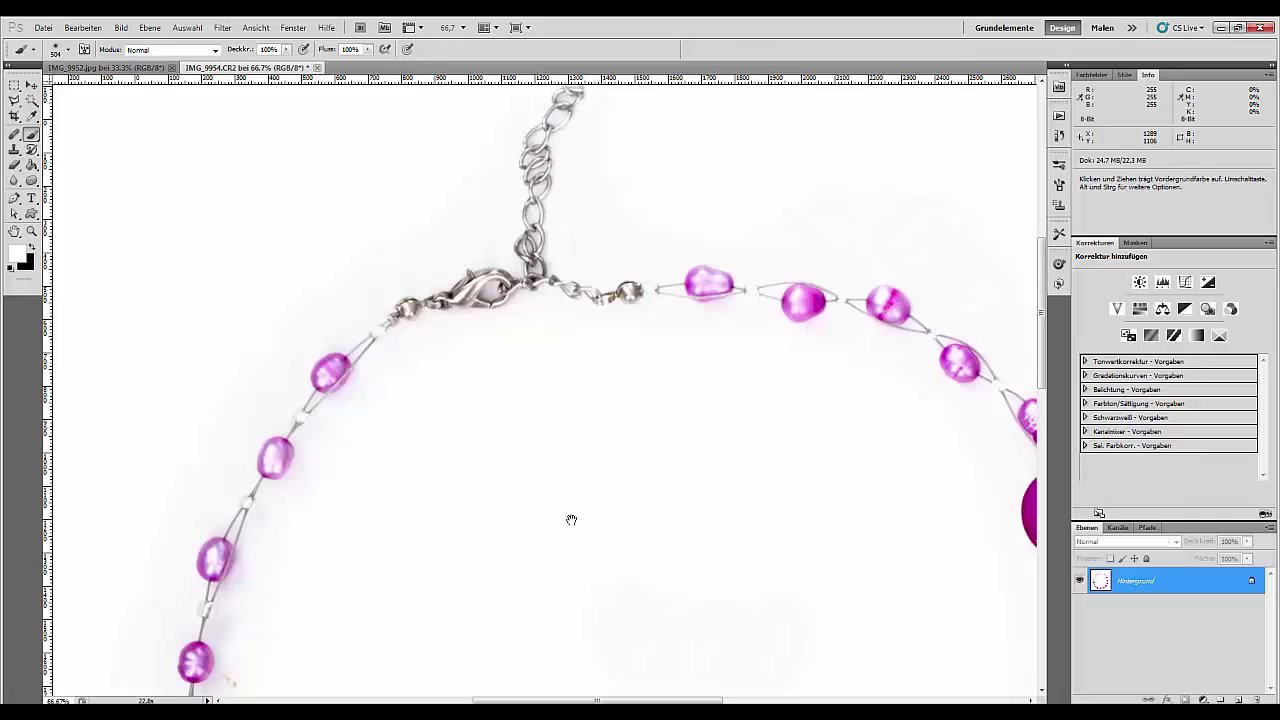
left_click_drag(634, 466, 635, 557)
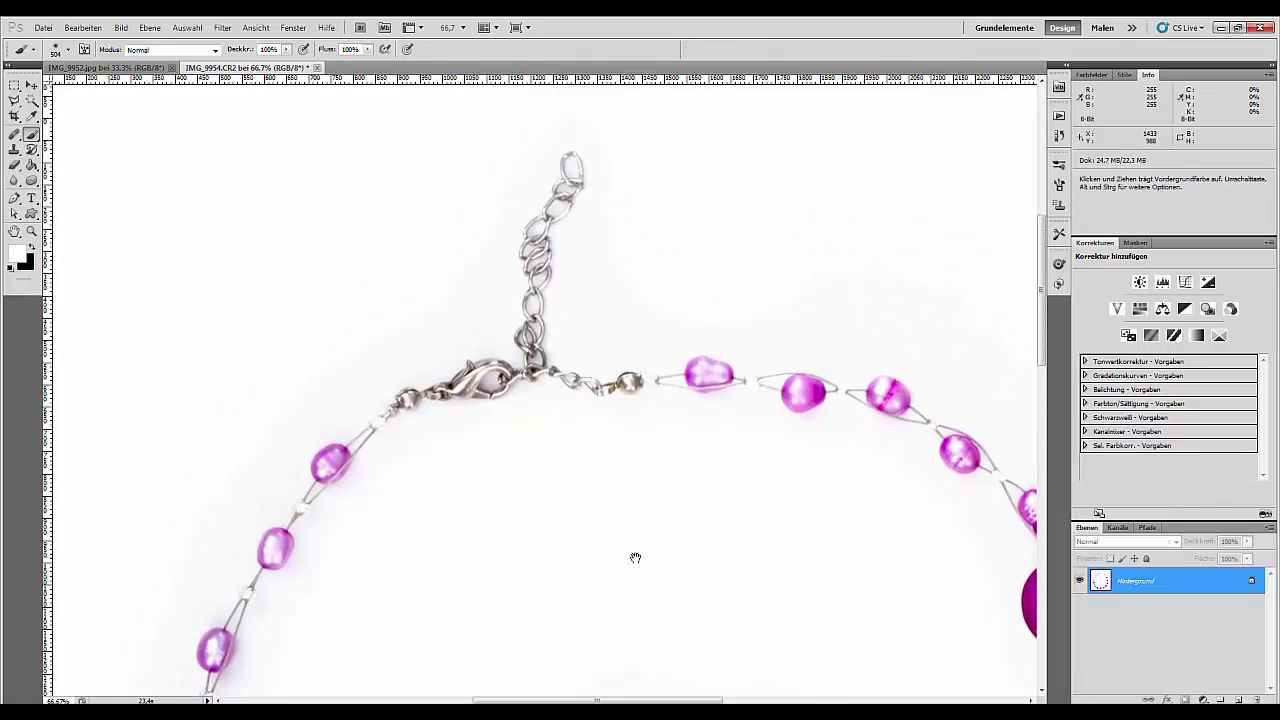
left_click_drag(33, 181, 72, 214)
left_click(63, 206)
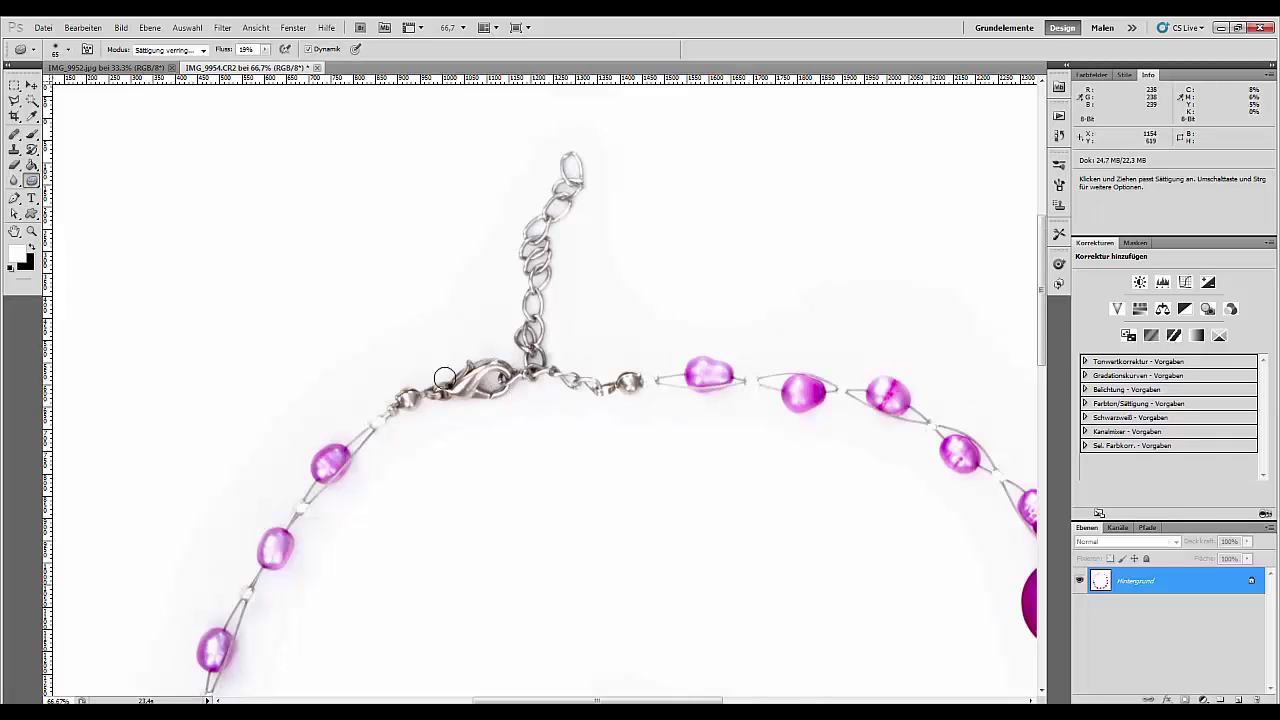
mouse_move(421, 393)
left_mouse_down()
mouse_move(468, 377)
mouse_move(538, 378)
mouse_move(444, 405)
mouse_move(606, 392)
mouse_move(594, 375)
mouse_move(650, 382)
mouse_move(532, 357)
mouse_move(557, 203)
mouse_move(565, 214)
mouse_move(541, 224)
mouse_move(547, 281)
mouse_move(553, 185)
left_mouse_up()
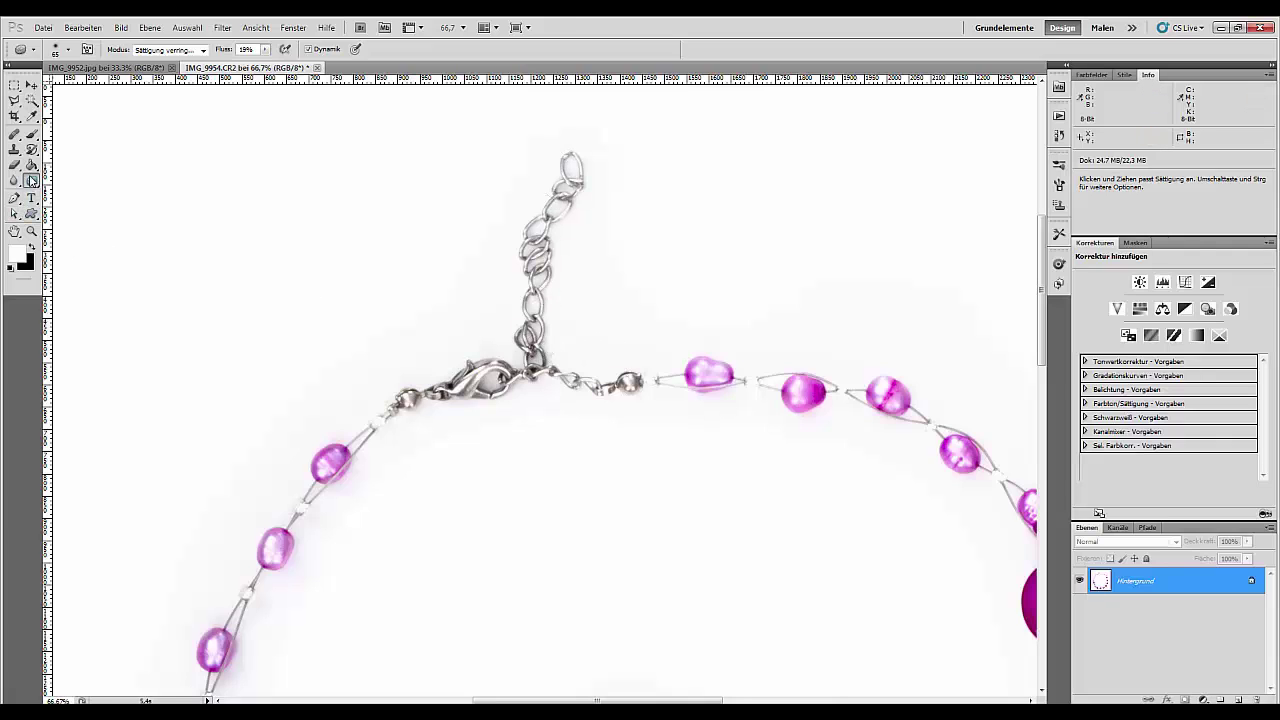
right_click(31, 180)
left_click(82, 206)
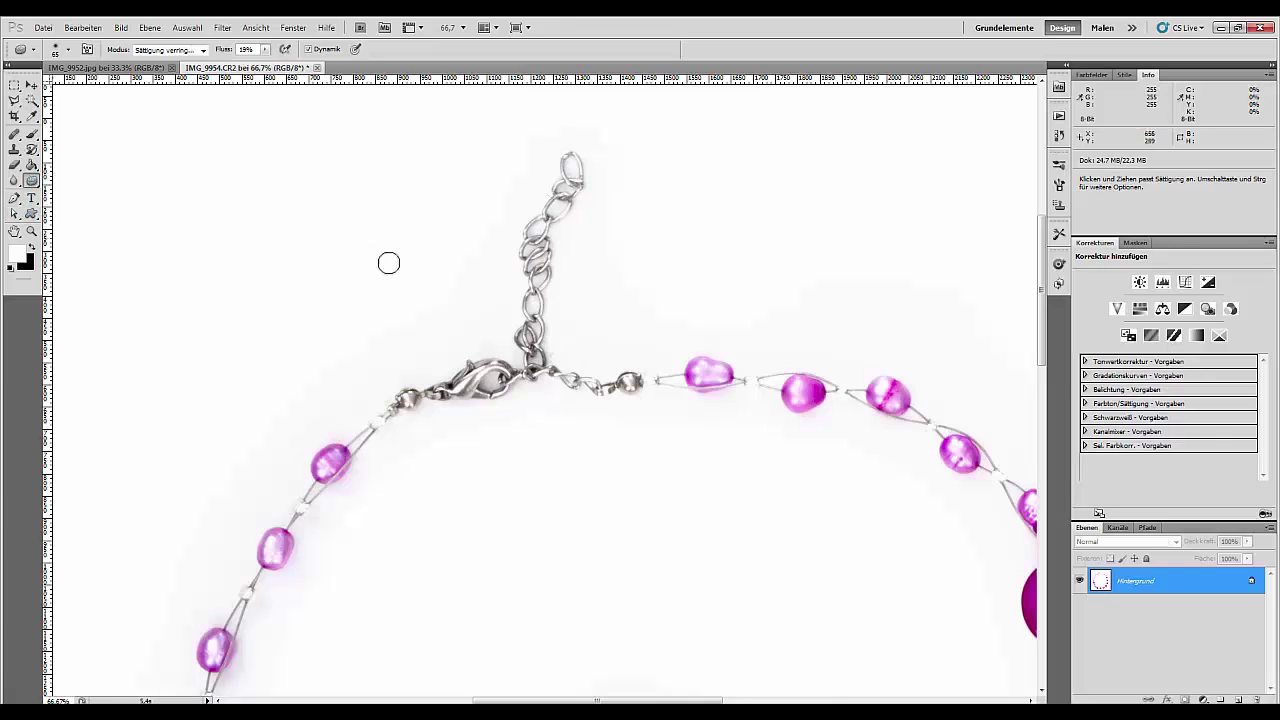
key("ctrl+minus")
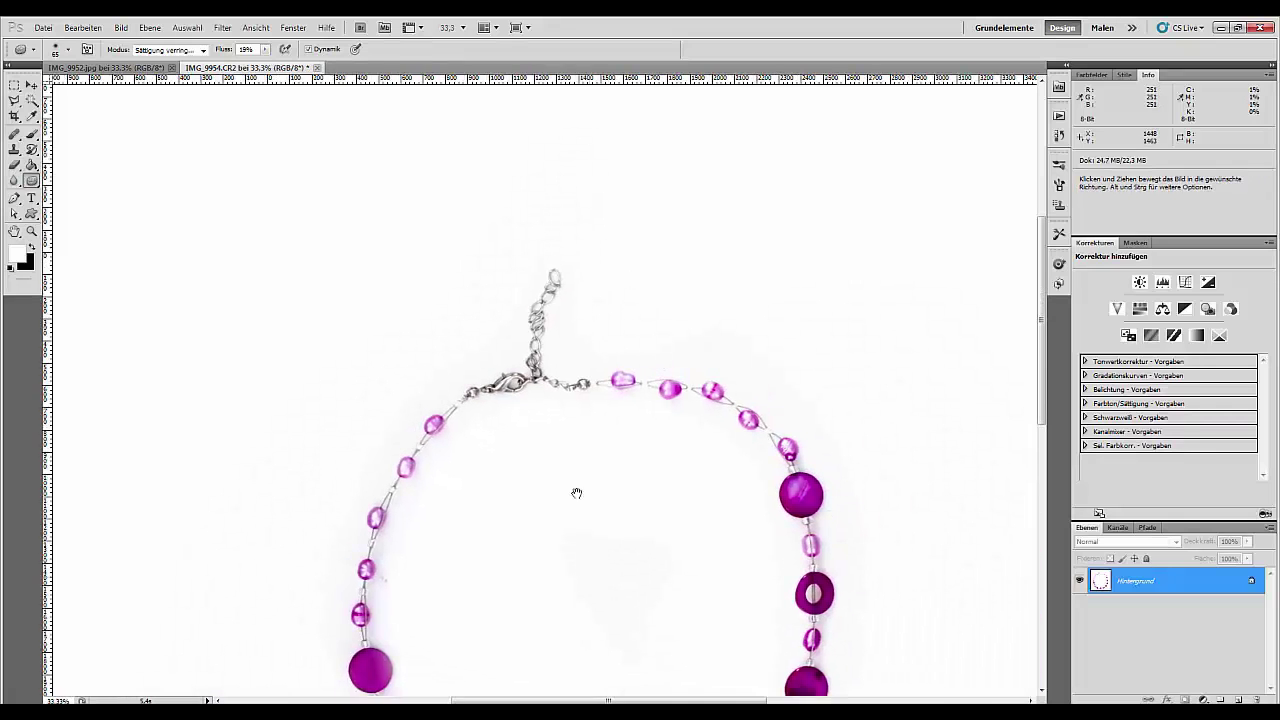
left_click_drag(574, 491, 558, 382)
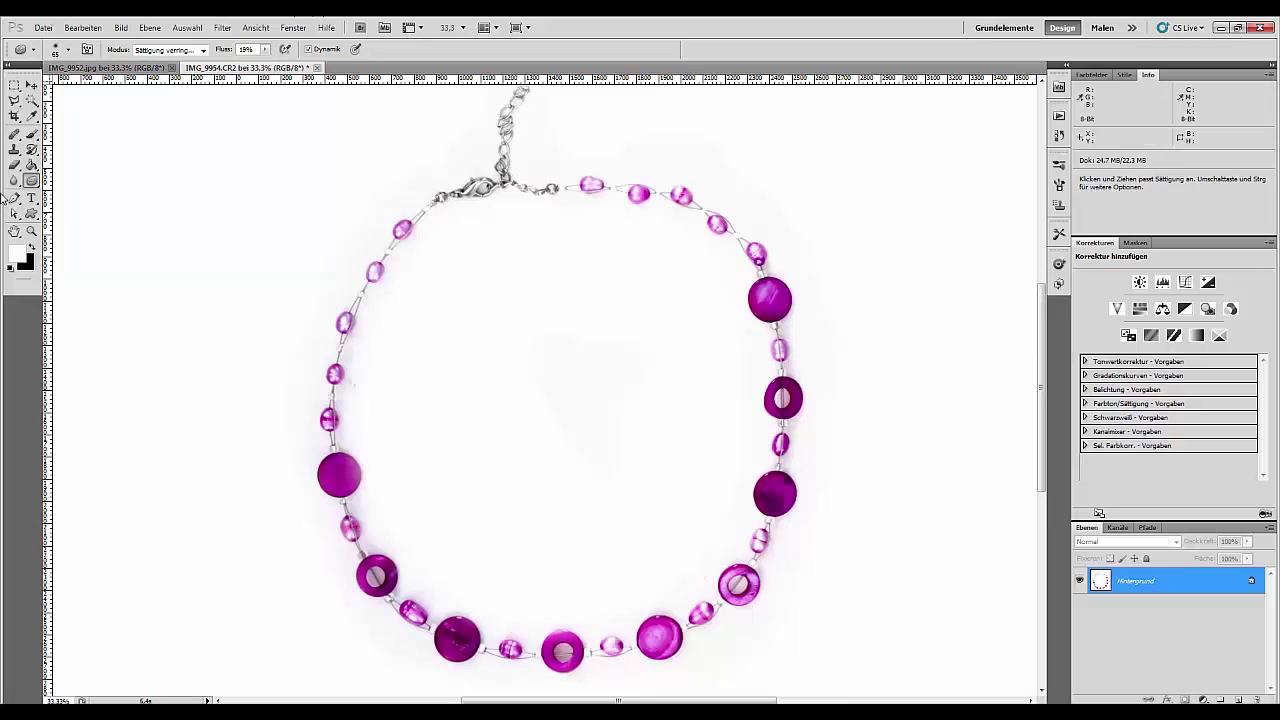
- Paint over the speck beside the small beads on the necklace's left side with a soft 60 px white brush
left_click(31, 134)
key("ctrl+plus")
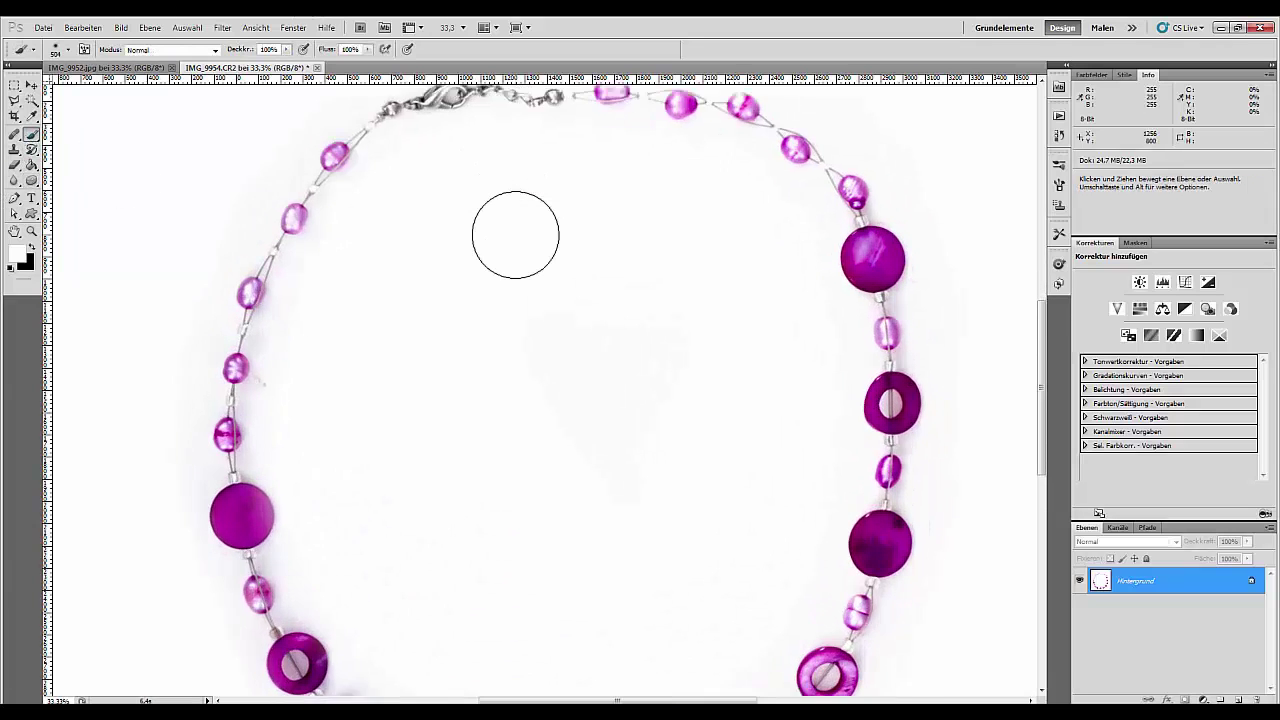
key("ctrl+plus")
key("space")
mouse_move(608, 413)
left_mouse_down()
mouse_move(863, 286)
mouse_move(823, 271)
left_mouse_up()
right_click(419, 316)
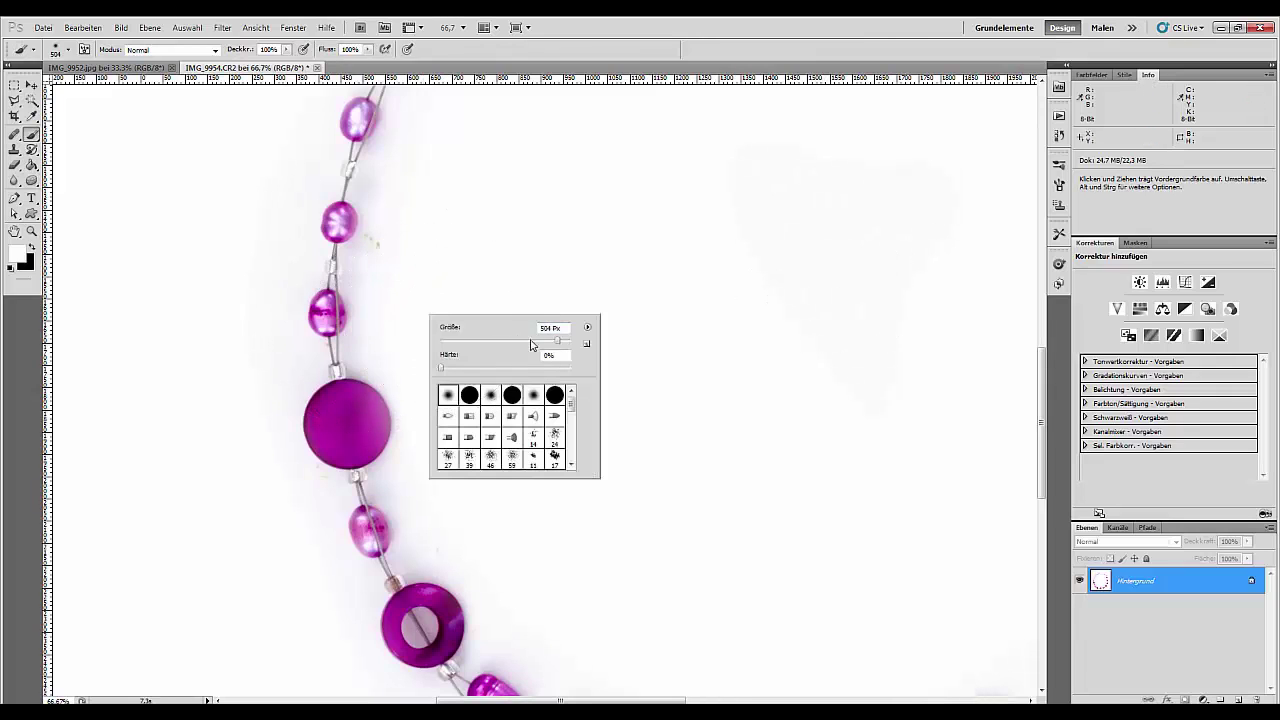
left_click_drag(557, 343, 485, 343)
left_click(375, 238)
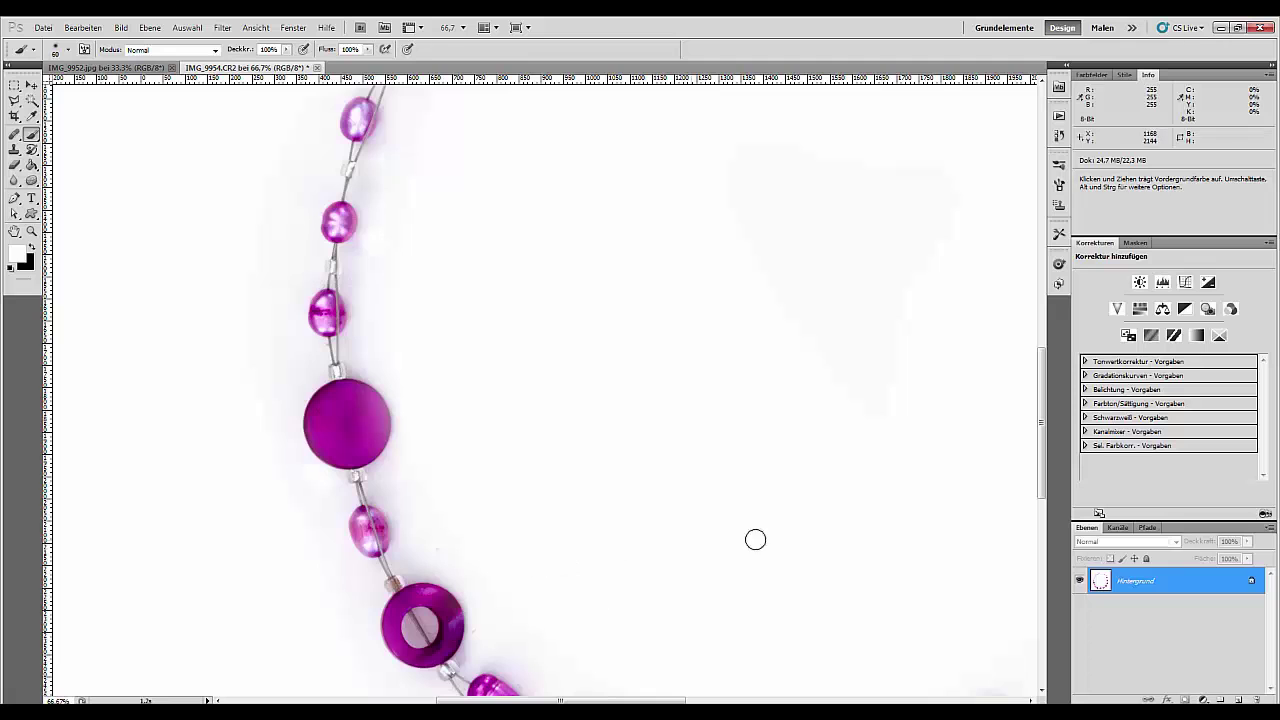
- Retouch the speck beside the large round bead on the necklace's upper right with the content-aware Spot Healing Brush at 11 px
key("space")
mouse_move(871, 586)
left_mouse_down()
mouse_move(429, 251)
mouse_move(628, 514)
mouse_move(645, 594)
left_mouse_up()
left_click_drag(14, 133, 63, 137)
key("space")
mouse_move(751, 440)
left_mouse_down()
mouse_move(354, 459)
mouse_move(371, 591)
mouse_move(372, 578)
left_mouse_up()
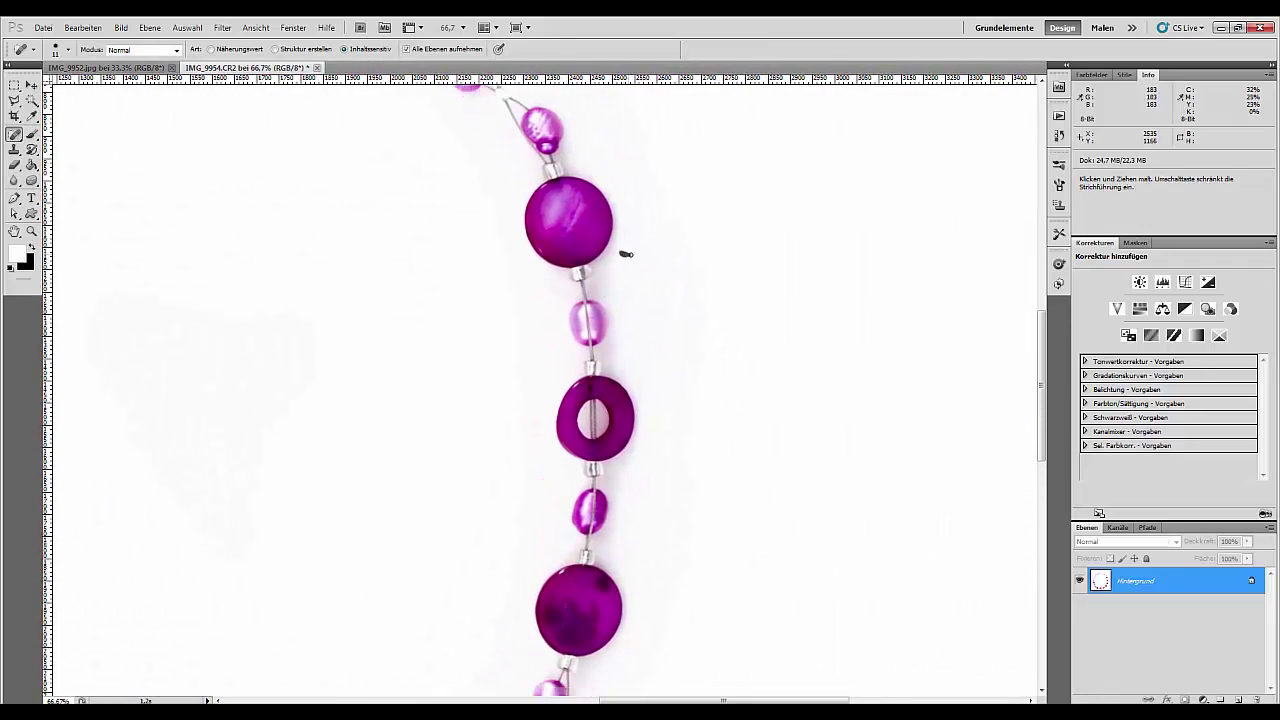
- Heal the blemished background beside the small beads on the necklace's left side with the Spot Healing Brush
key("space")
left_click_drag(317, 377, 528, 622)
left_click_drag(654, 598, 780, 297)
left_click_drag(185, 329, 214, 330)
left_click_drag(13, 135, 55, 132)
key("space")
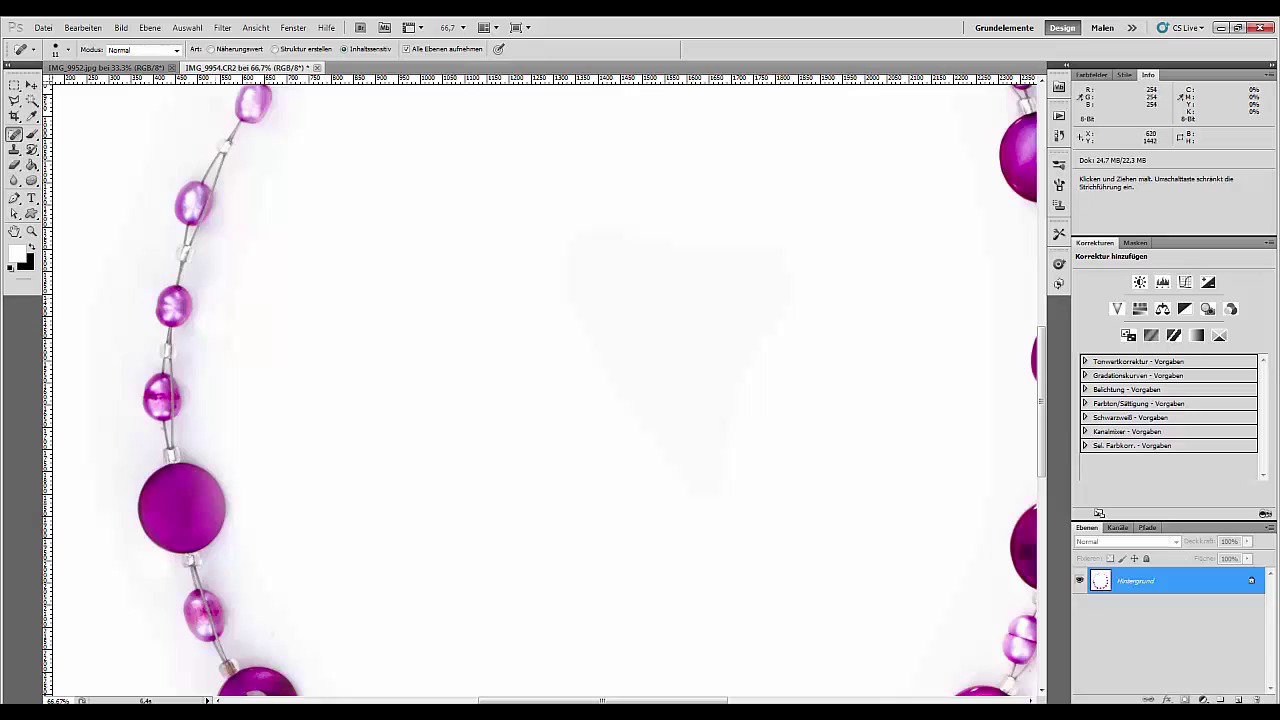
left_click_drag(205, 313, 220, 336)
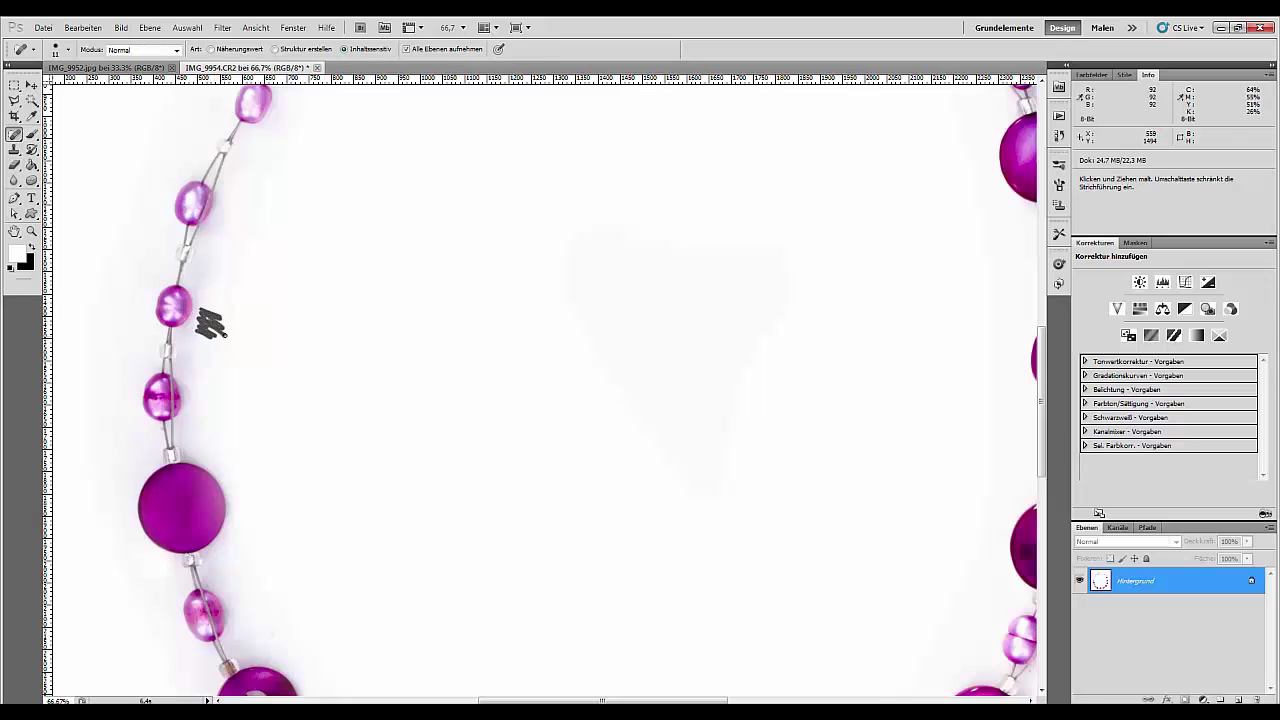
right_click(16, 136)
left_click(68, 134)
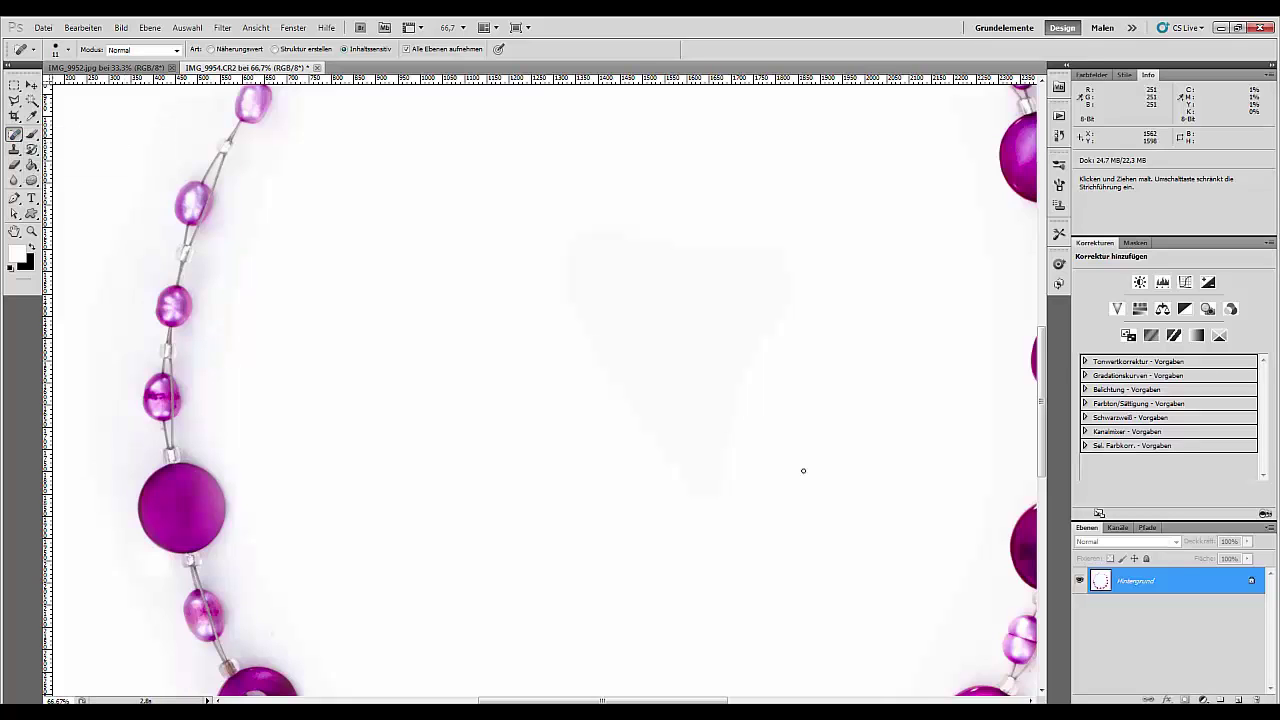
- Heal the remaining specks in the background along the beads of the necklace's lower curve
left_click_drag(648, 594, 537, 297)
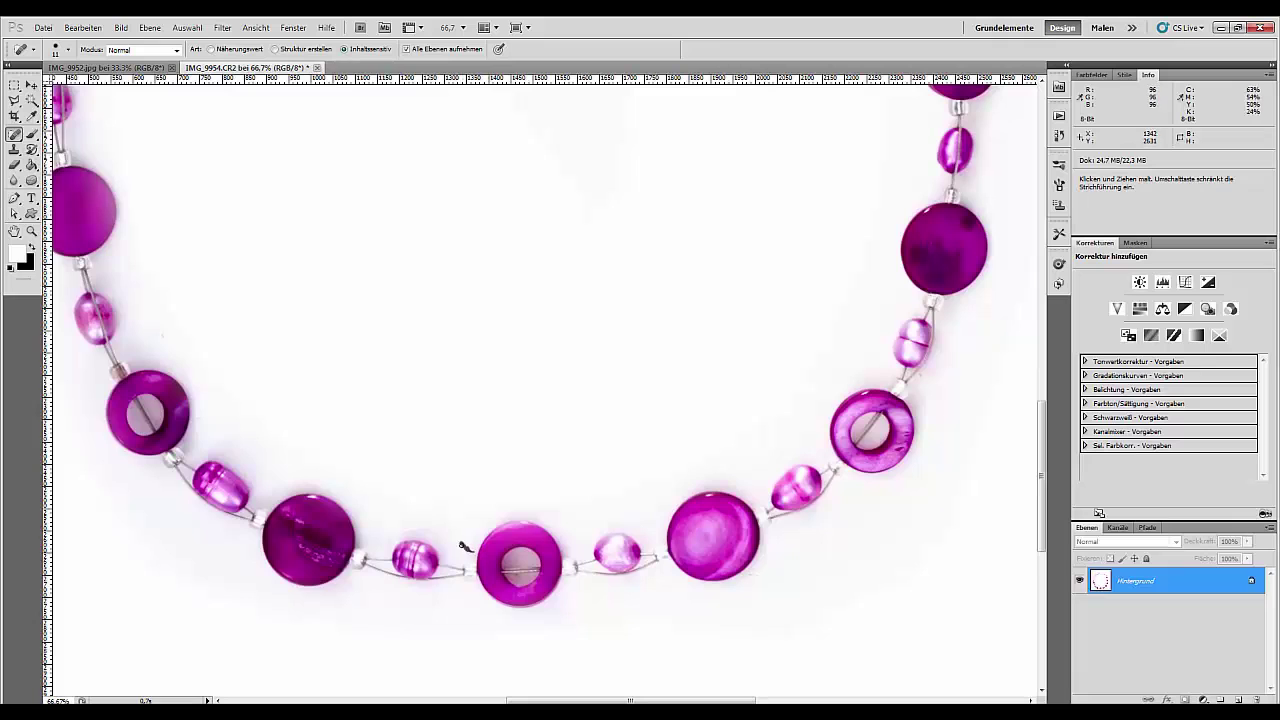
key("space")
mouse_move(837, 566)
left_mouse_down()
mouse_move(902, 330)
mouse_move(963, 580)
mouse_move(857, 569)
left_mouse_up()
left_click_drag(281, 362, 285, 364)
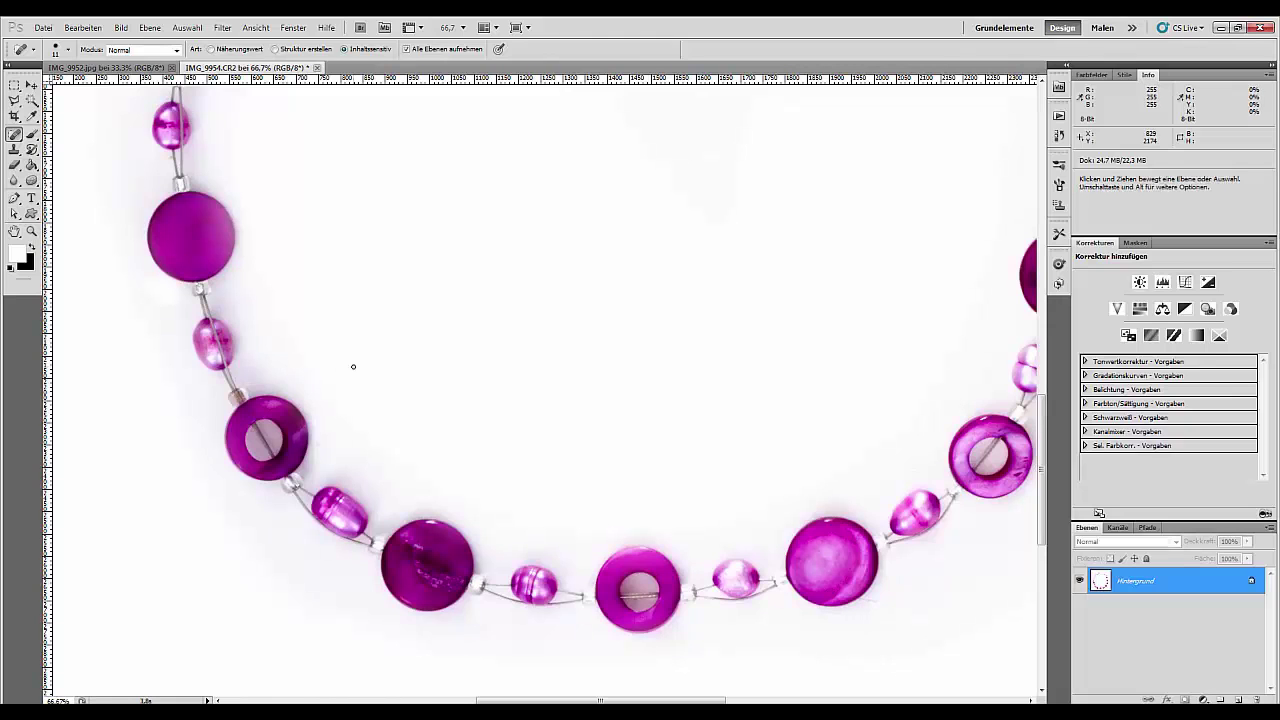
- Try a Levels adjustment layer with the midtones set to 0.93, and delete that layer
scroll(353, 366, "down", 3)
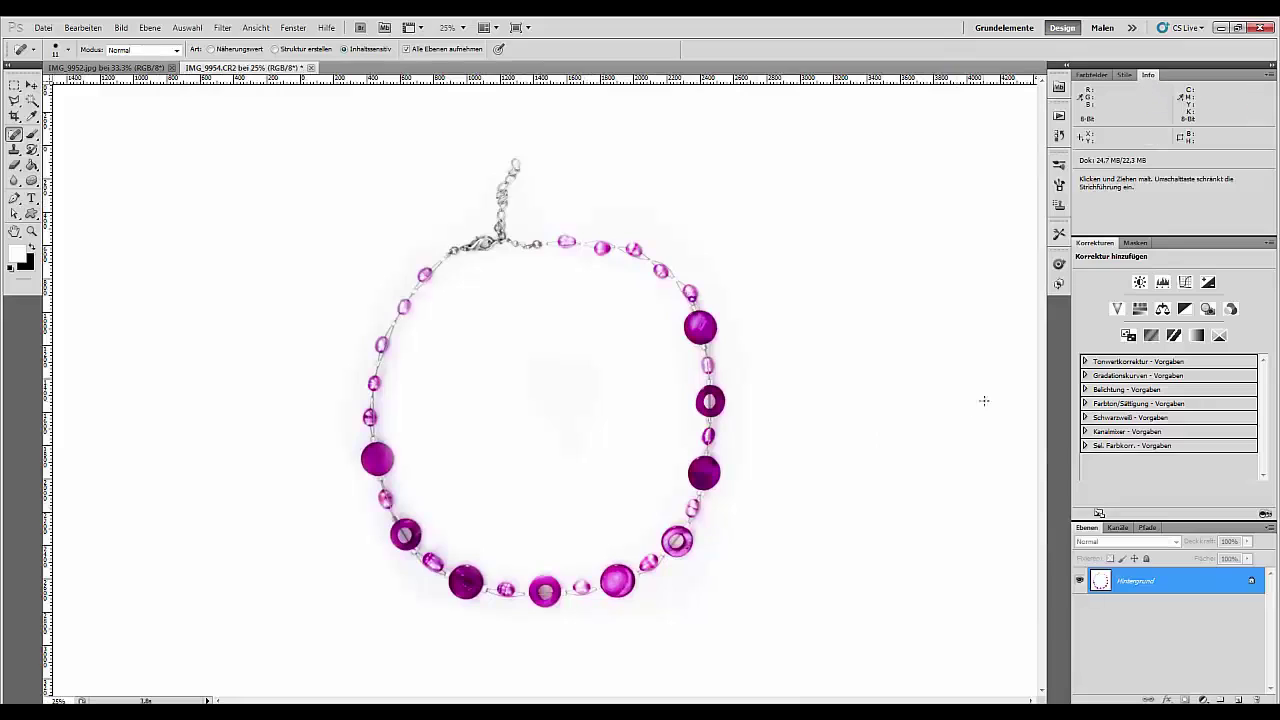
left_click(1162, 281)
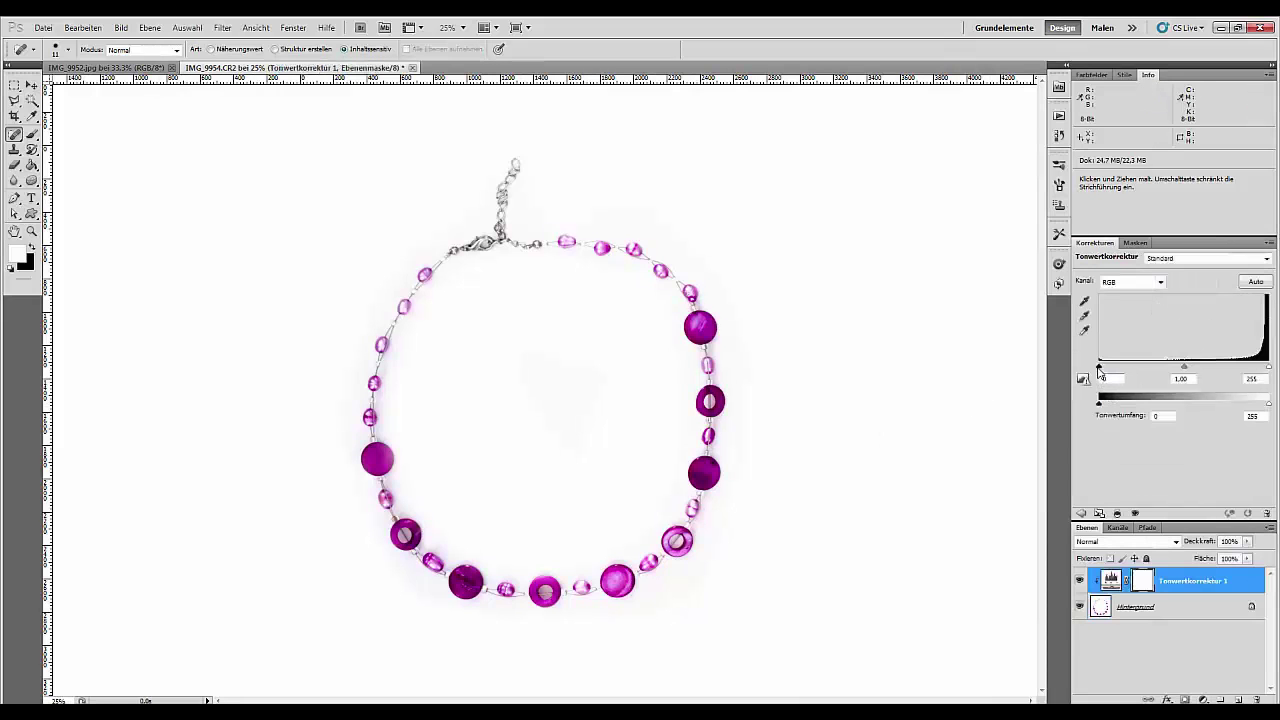
mouse_move(1103, 369)
left_mouse_down()
mouse_move(1126, 371)
mouse_move(1100, 370)
left_mouse_up()
left_click_drag(1185, 368, 1189, 371)
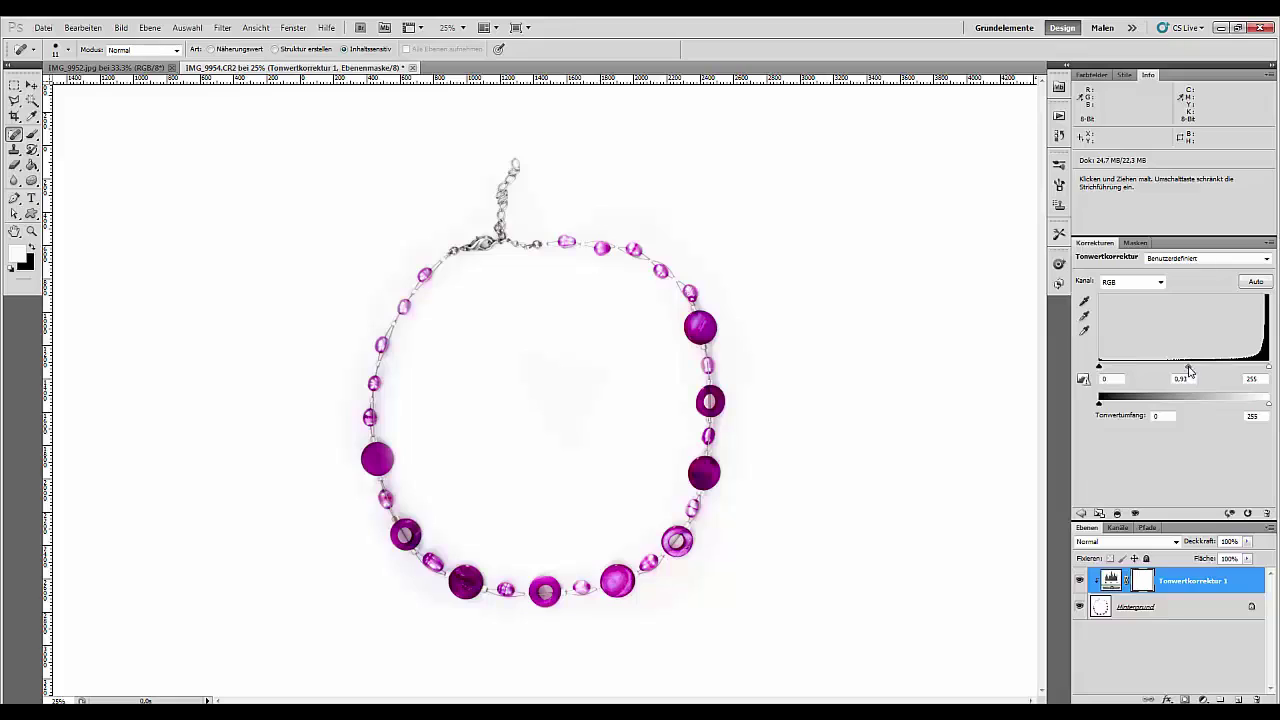
left_click(1168, 582)
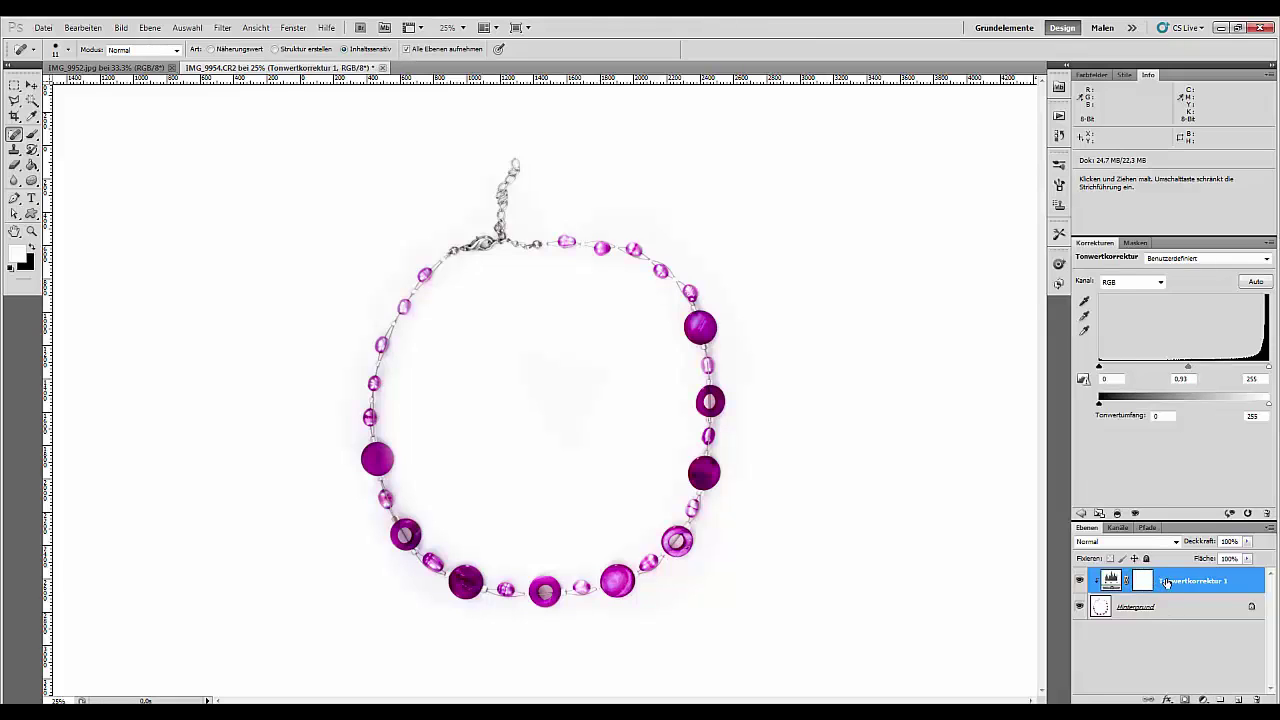
key("Delete")
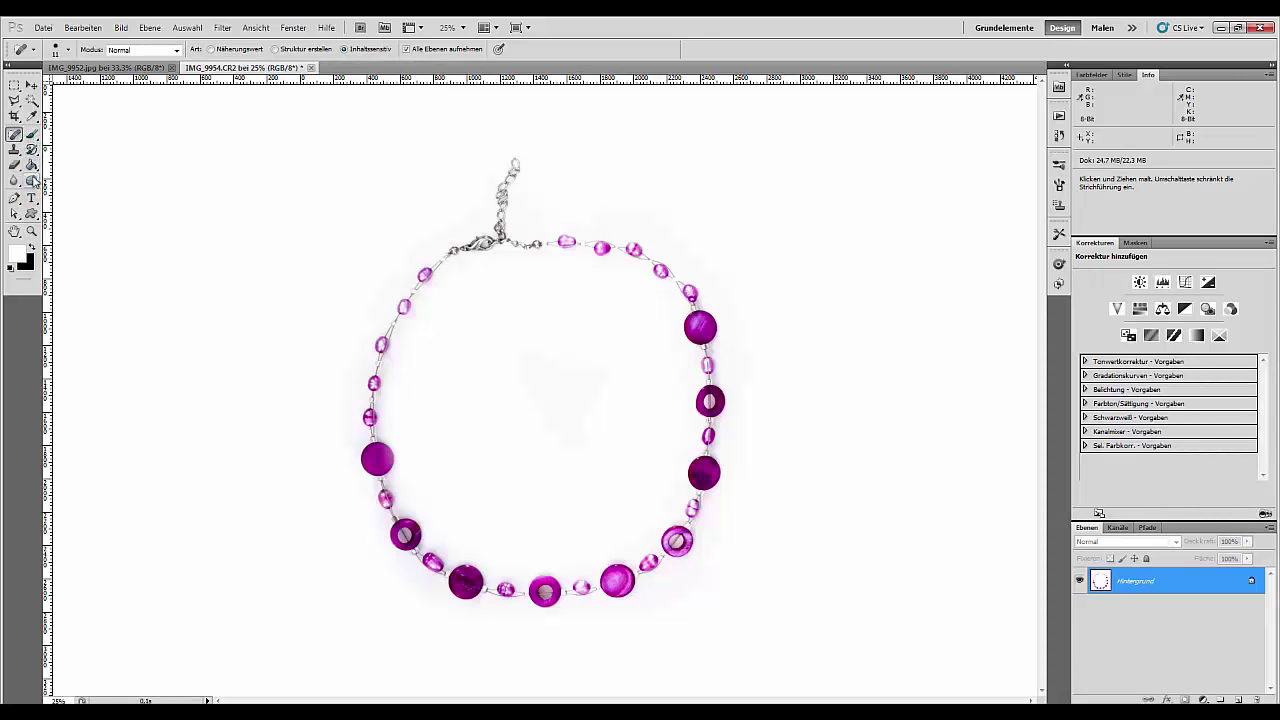
- Brighten the beads around the necklace with the Dodge tool, using the Lichter range at 24% exposure
left_click_drag(31, 181, 72, 180)
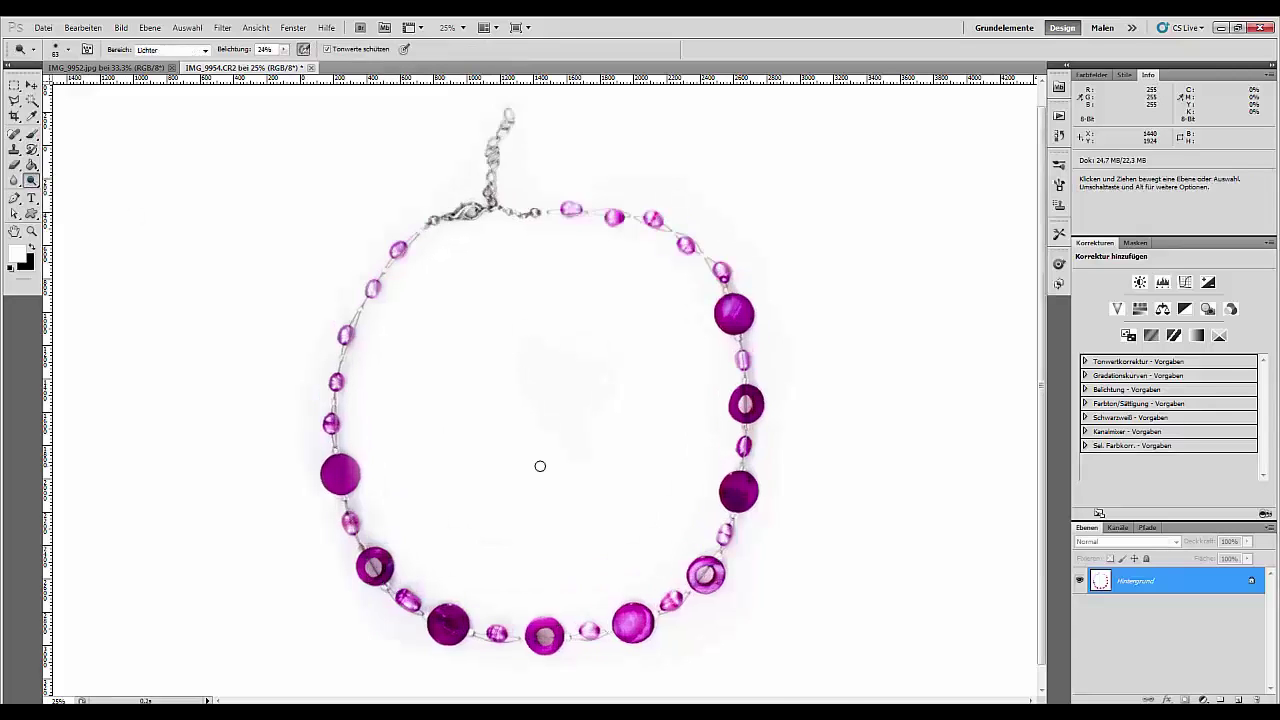
key("ctrl+plus")
key("ctrl+plus")
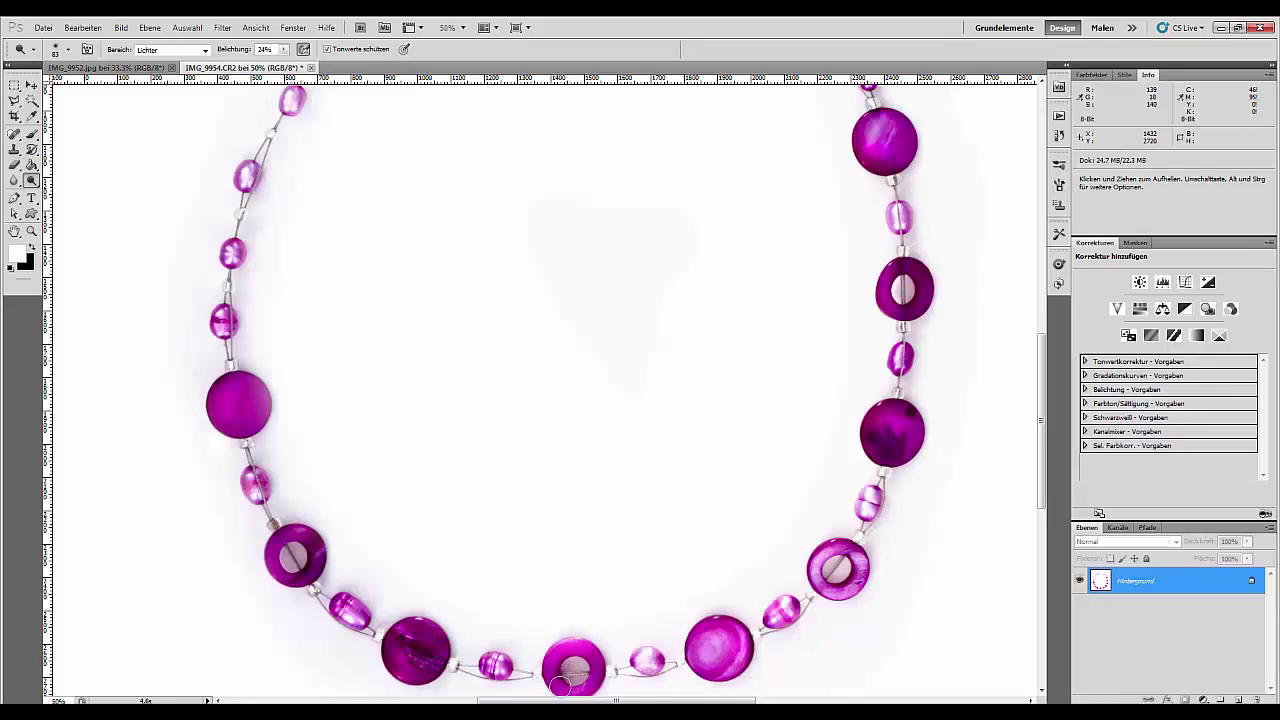
scroll(440, 374, "up", 5)
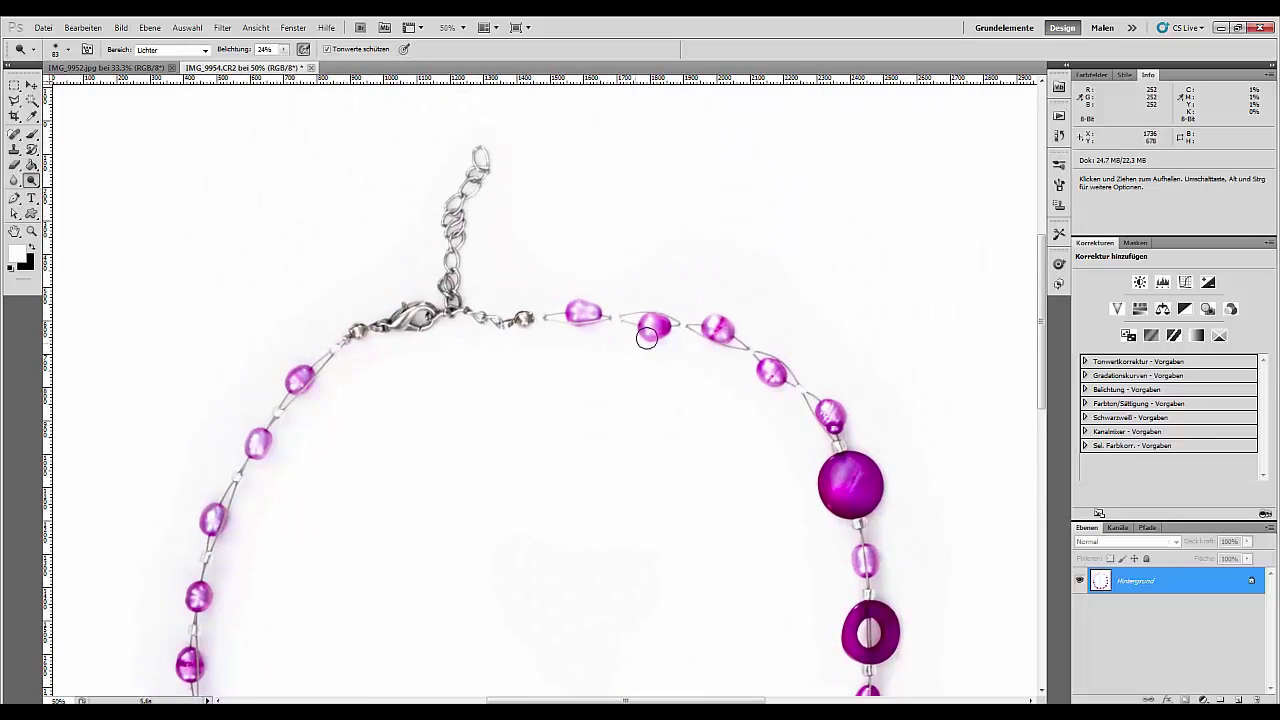
key("ctrl+minus")
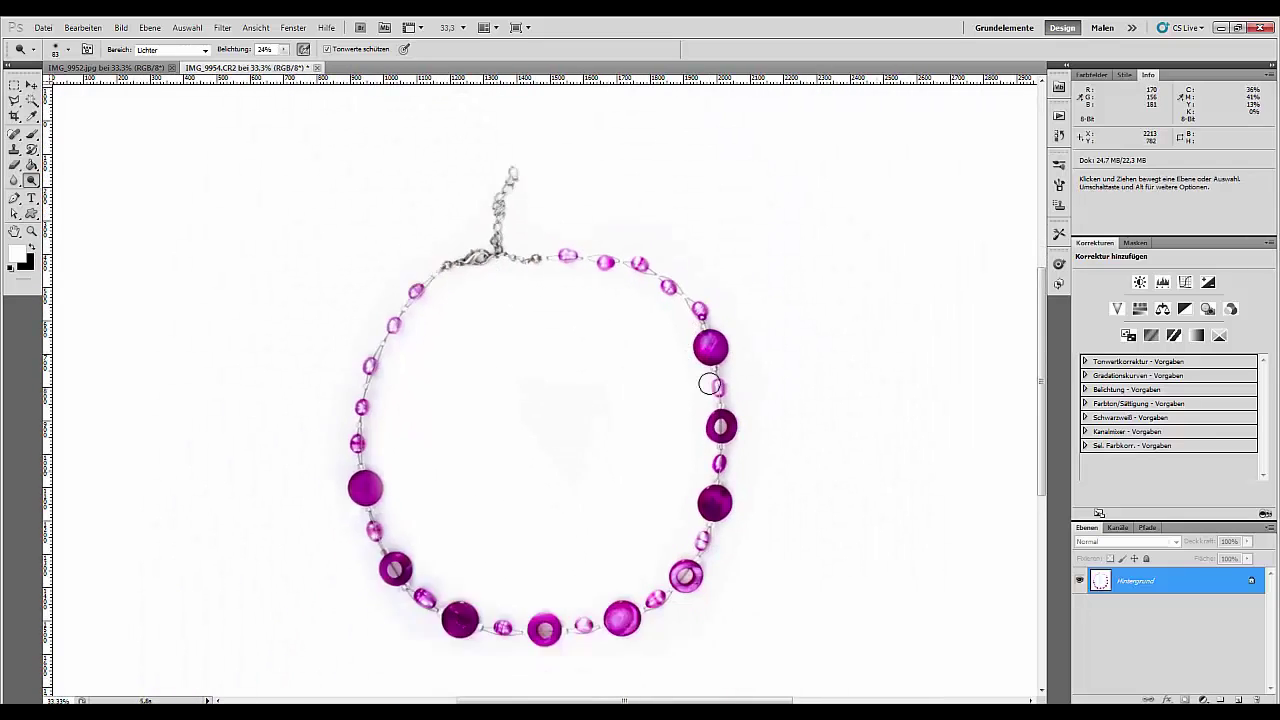
key("ctrl+minus")
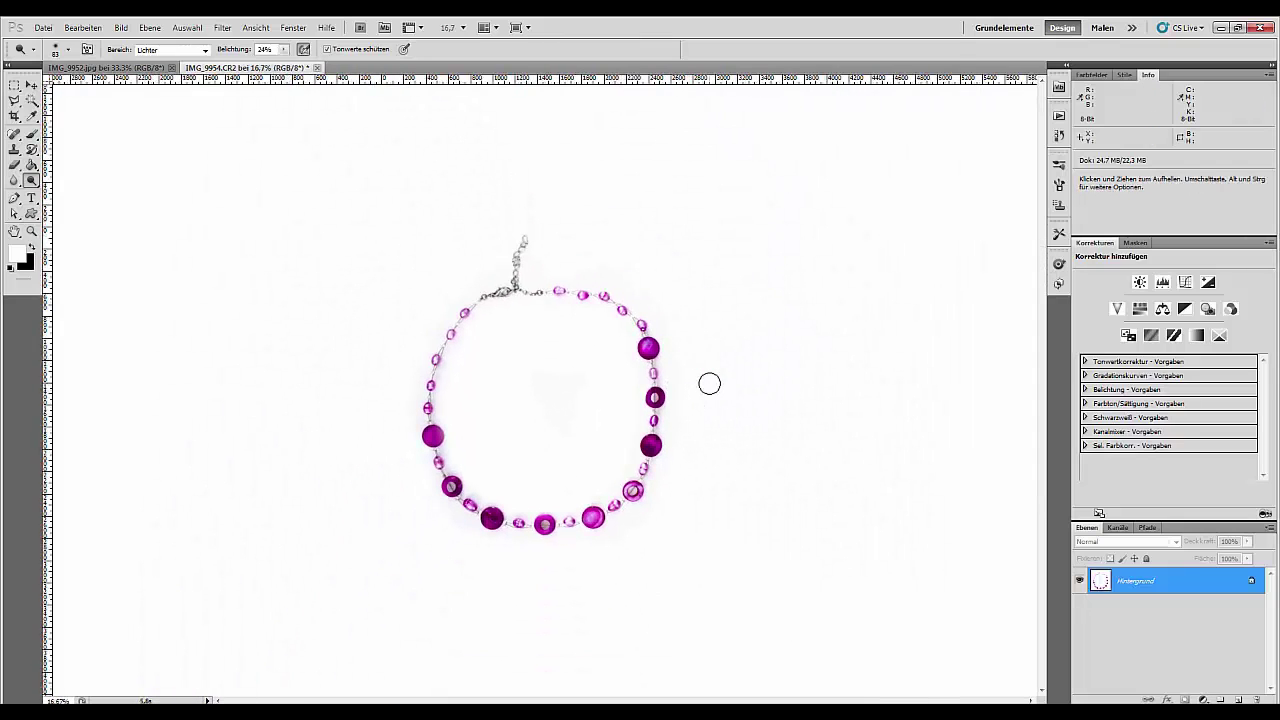
- Change the area around the canvas to gray (Grau)
left_click(14, 86)
right_click(956, 399)
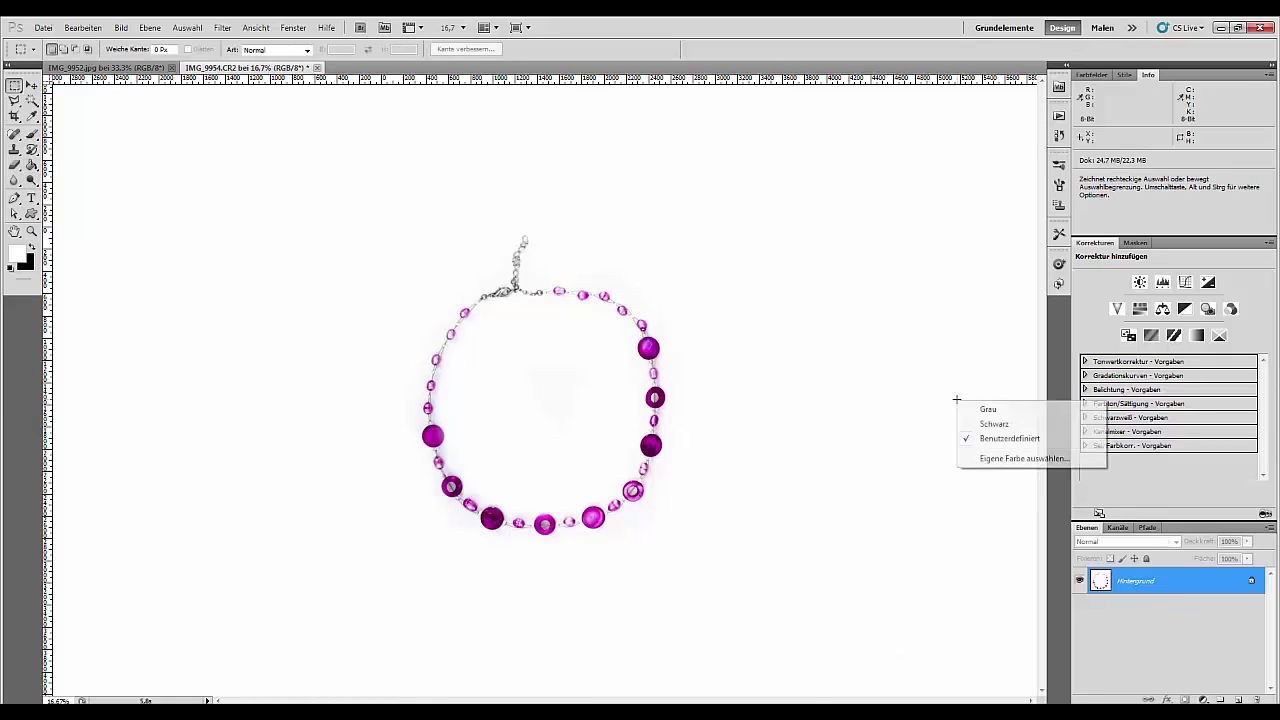
left_click(992, 410)
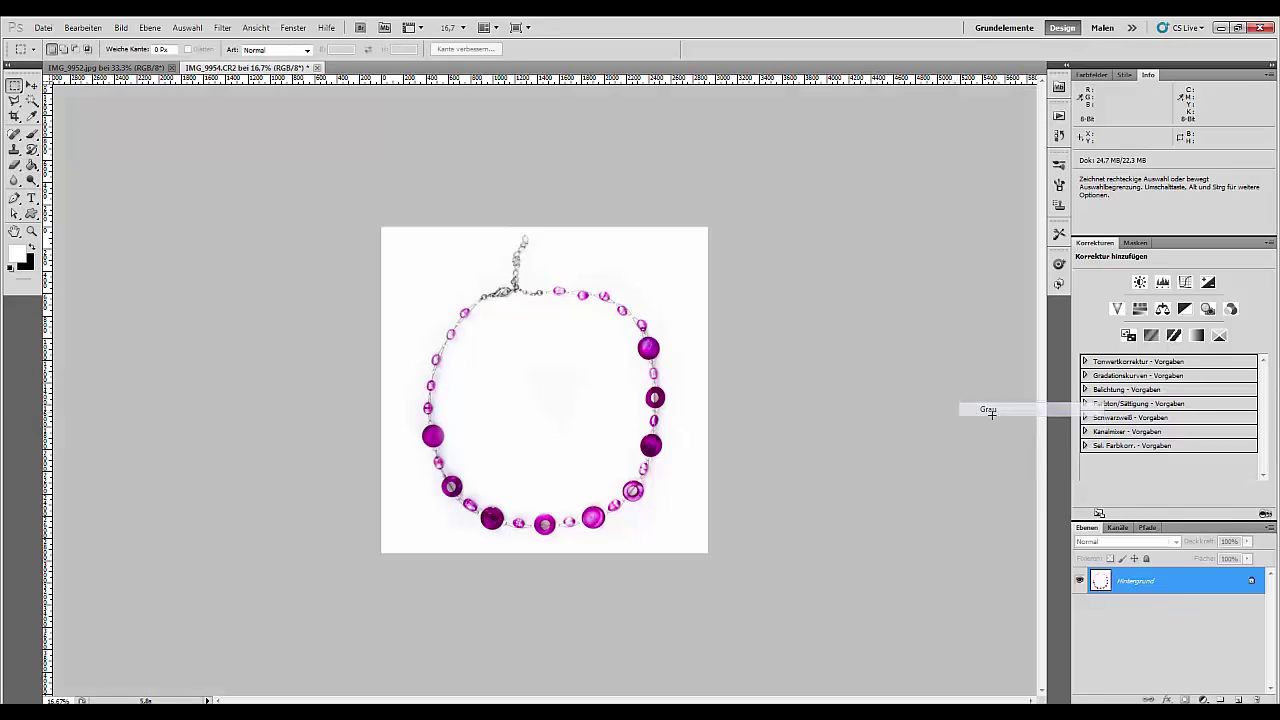
- Open the Topaz DeNoise 5 filter and bring a large round bead on the necklace's right side into its preview
key("ctrl+plus")
key("ctrl+plus")
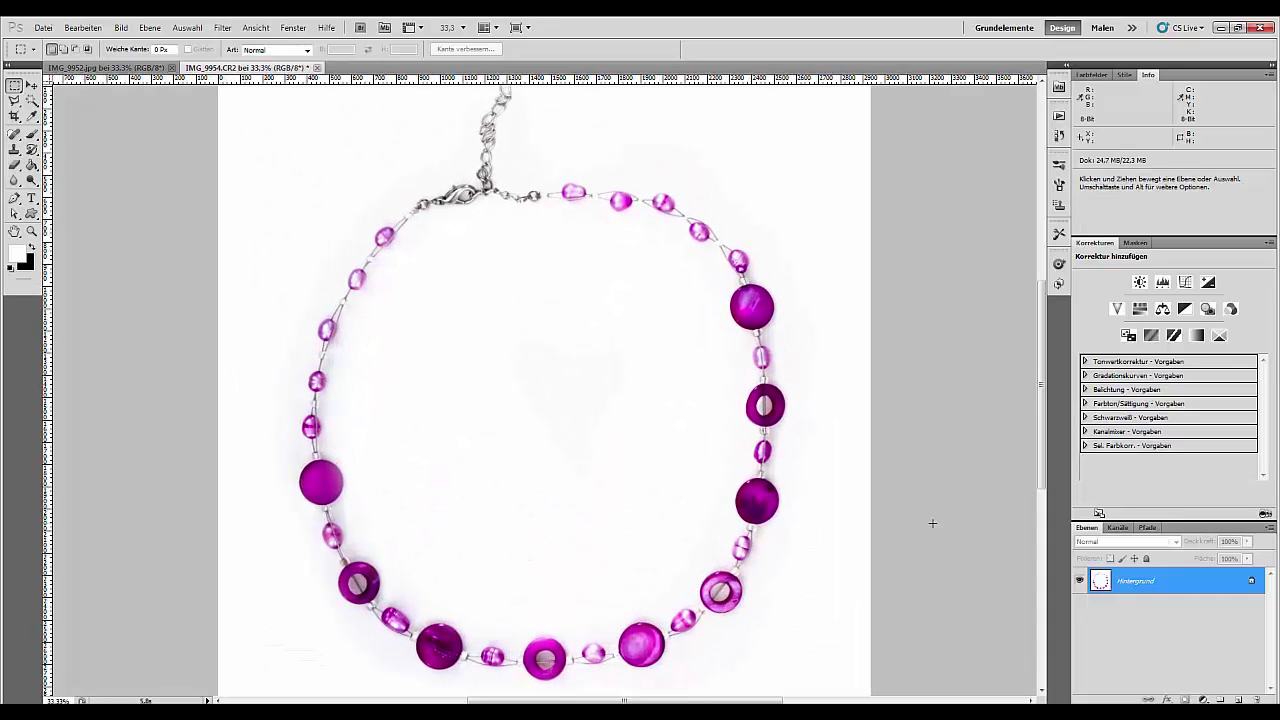
left_click(222, 28)
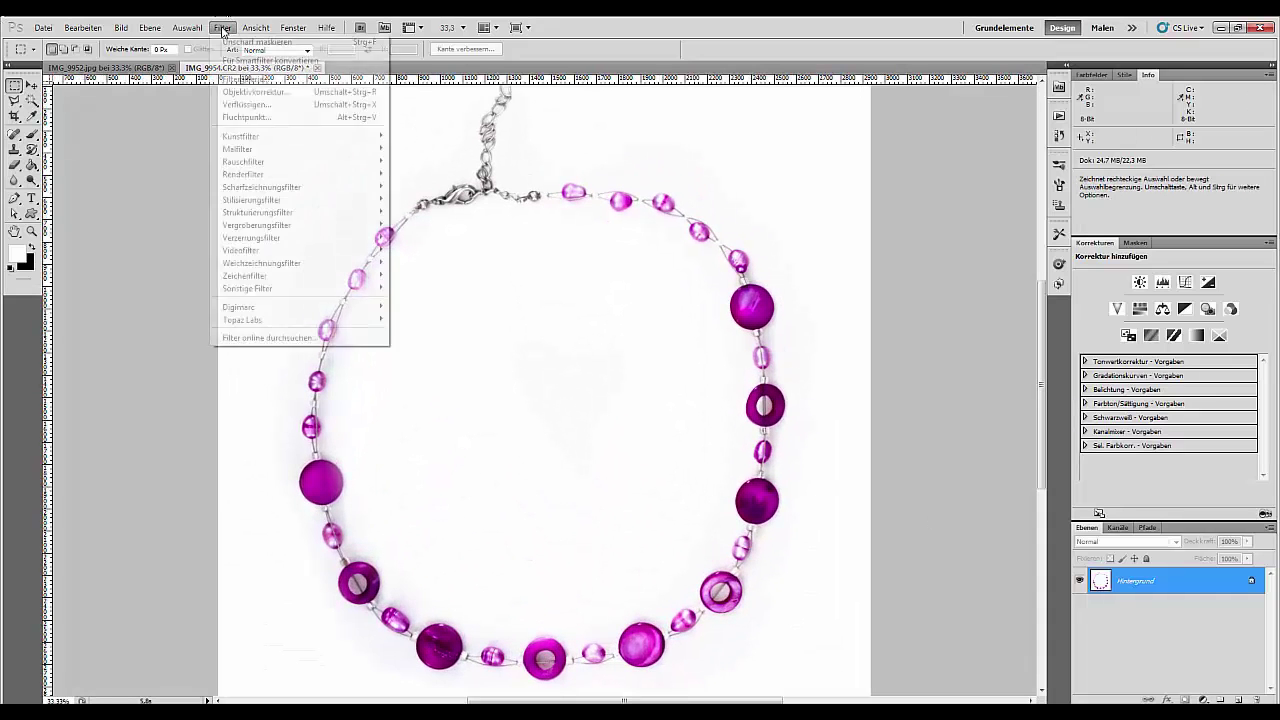
mouse_move(250, 324)
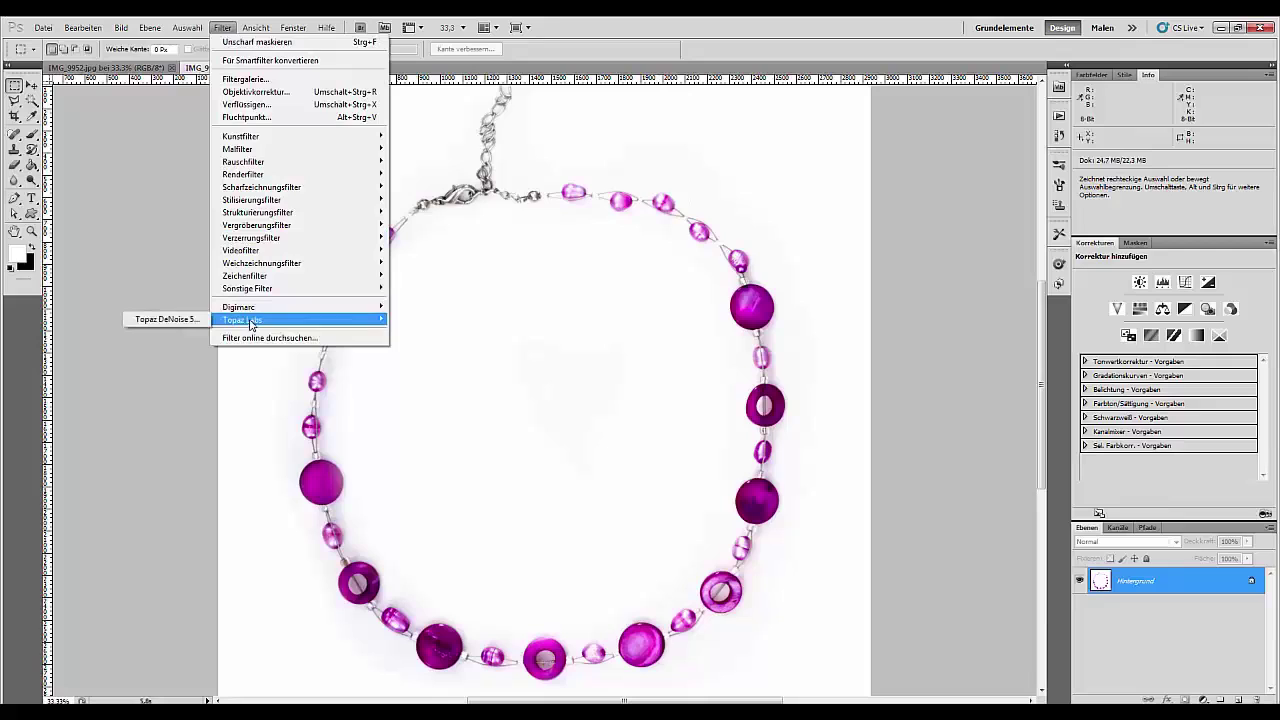
left_click(168, 319)
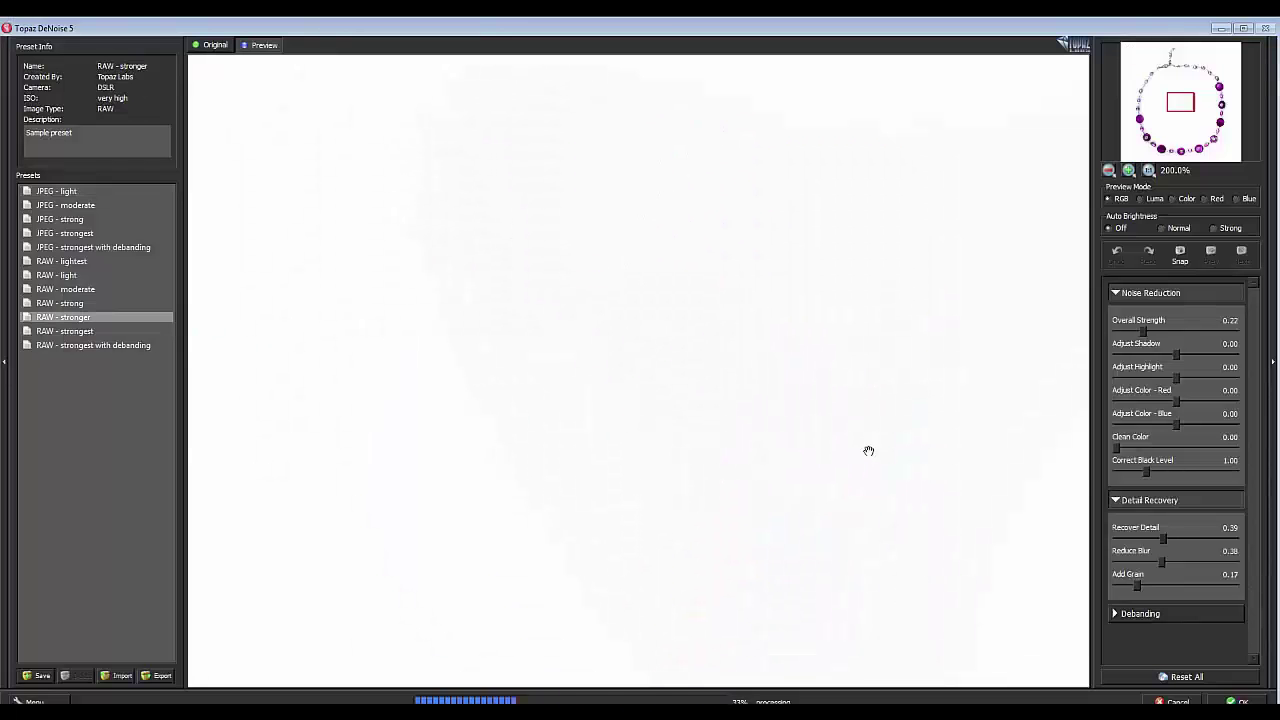
left_click_drag(977, 557, 254, 277)
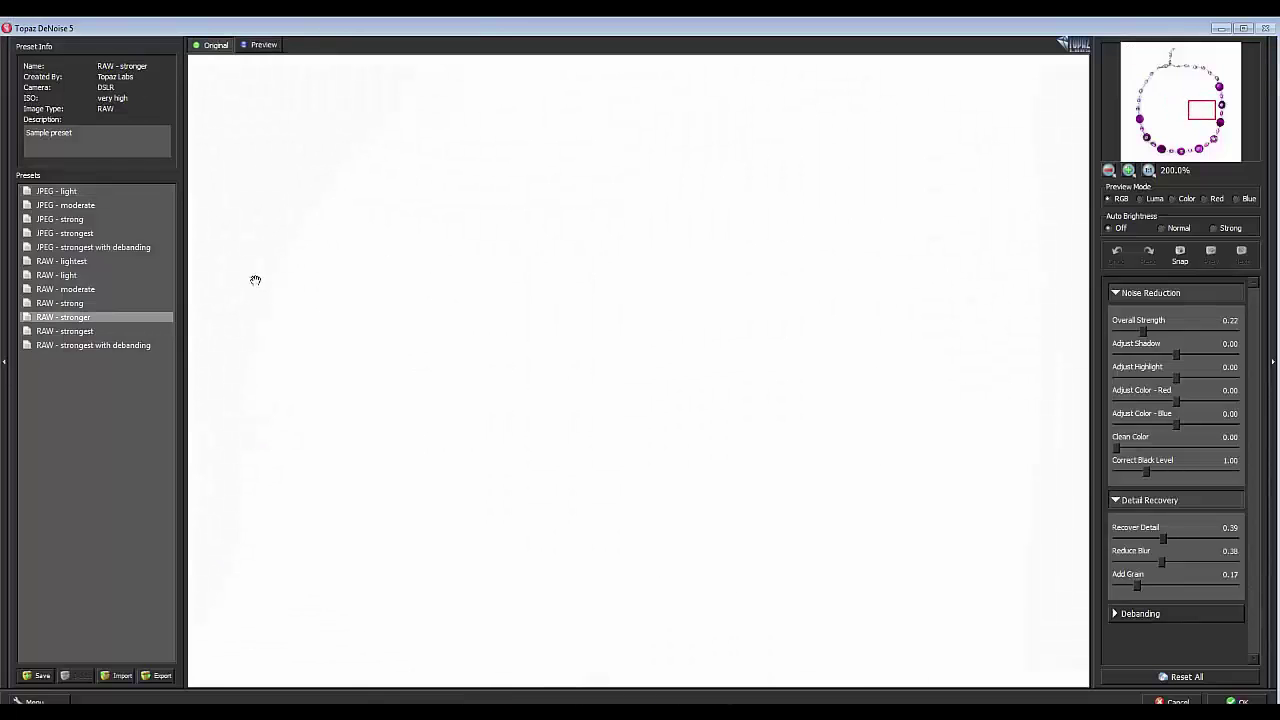
left_click_drag(750, 451, 260, 110)
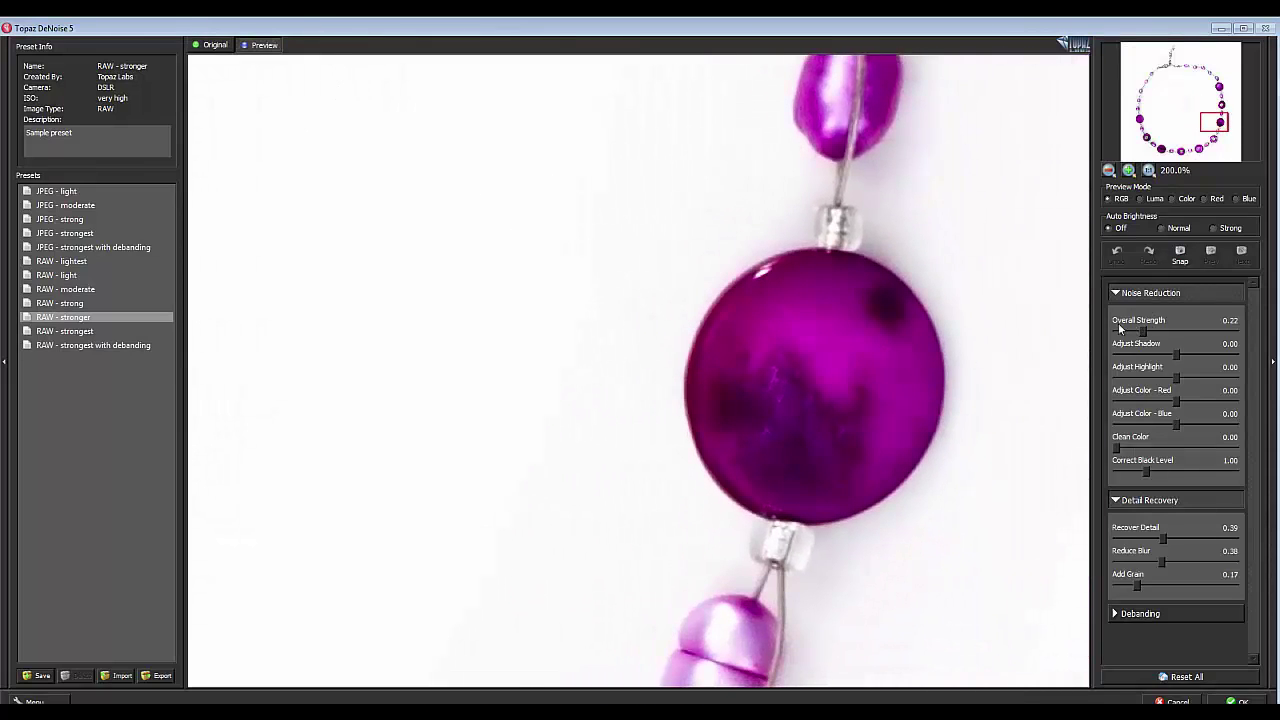
- Apply the noise reduction with Overall Strength 0.13, Recover Detail 0.27, Reduce Blur 0.28 and Add Grain 0.23
left_click_drag(1146, 336, 1093, 335)
left_click_drag(1119, 335, 1134, 338)
left_click_drag(1161, 562, 1147, 539)
left_click_drag(1136, 586, 1144, 589)
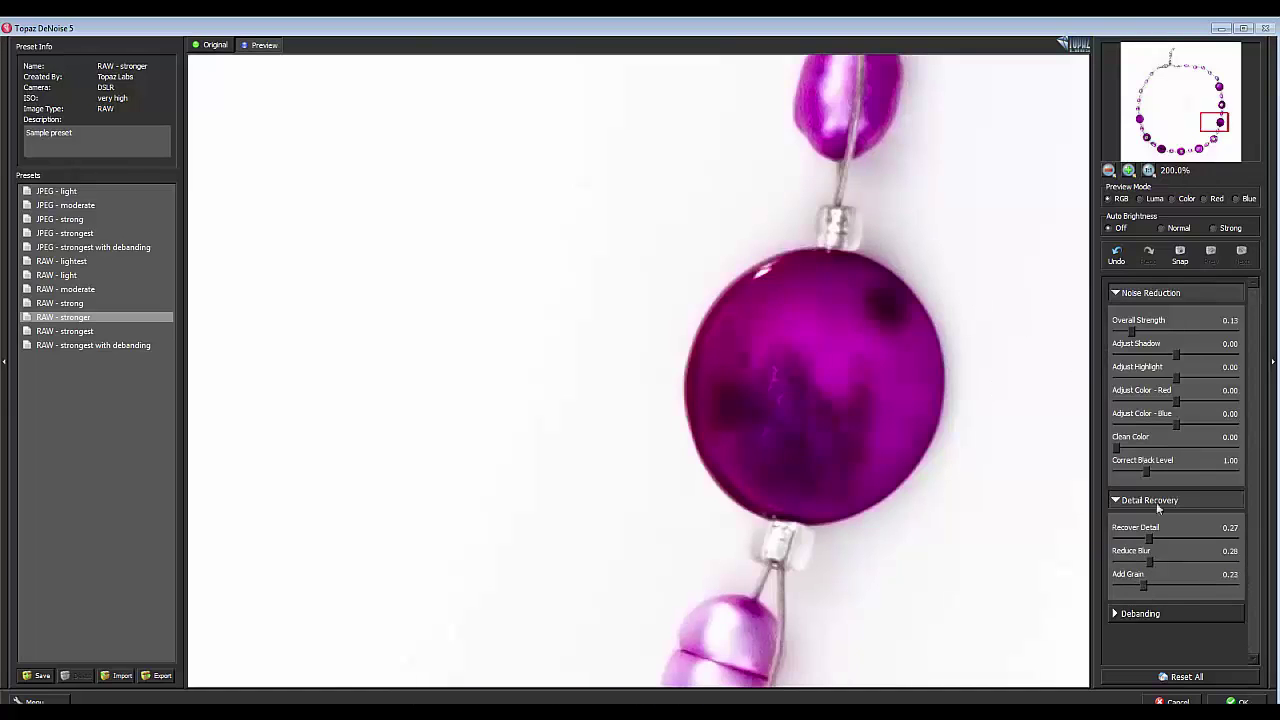
left_click(1236, 701)
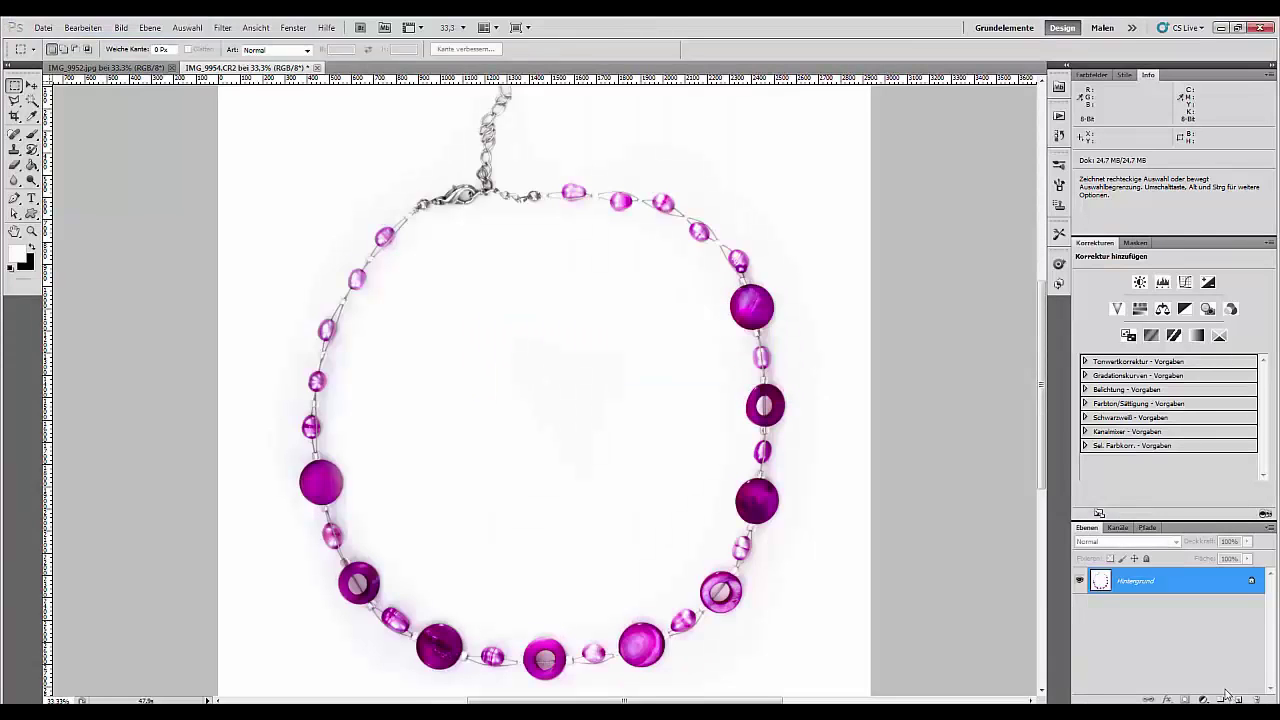
key("ctrl+minus")
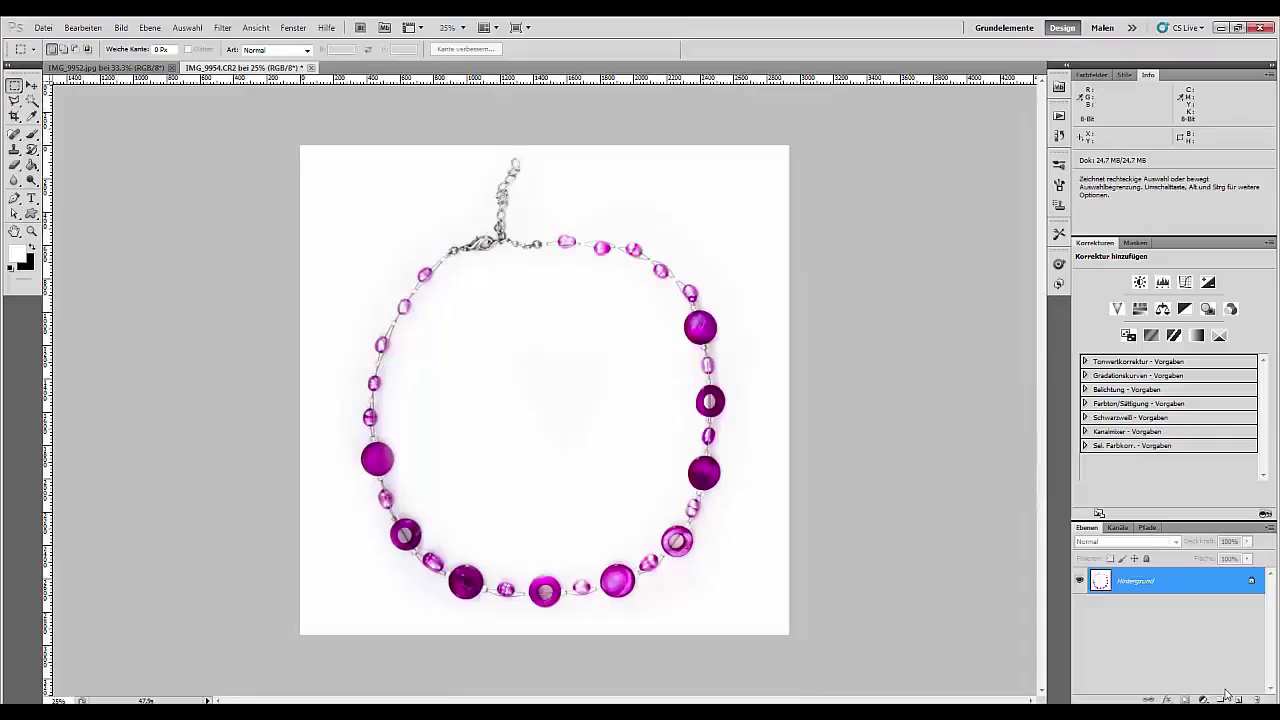